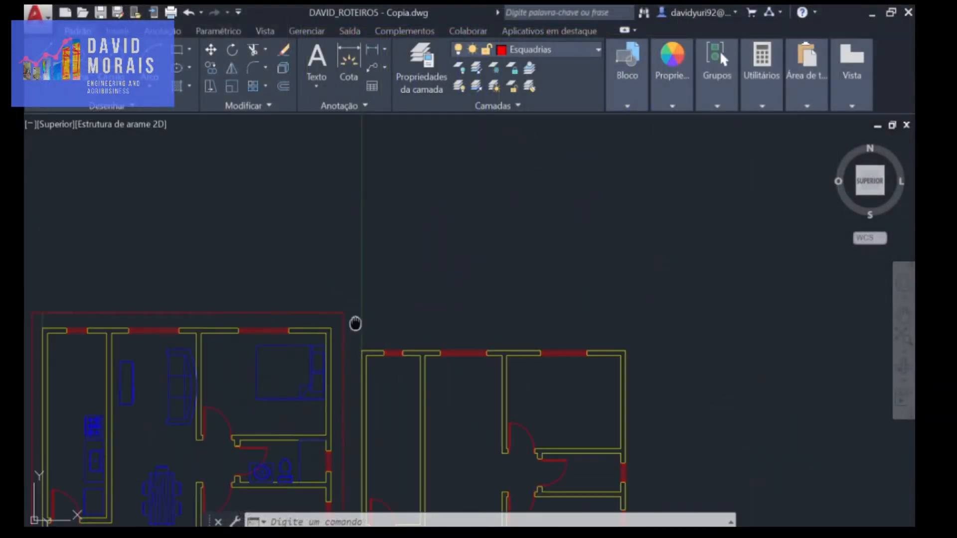
middle_drag(358, 324, 368, 243)
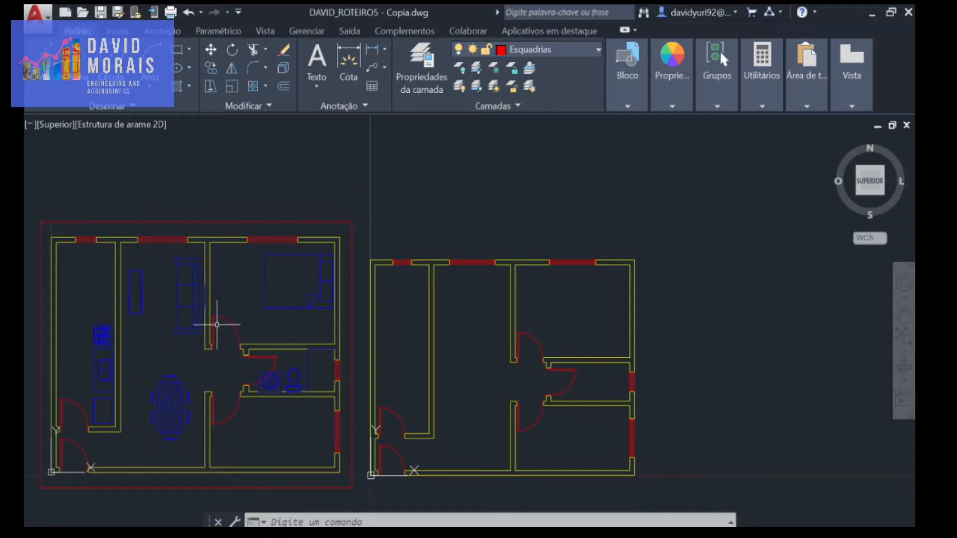
click(244, 305)
click(248, 308)
key(Escape)
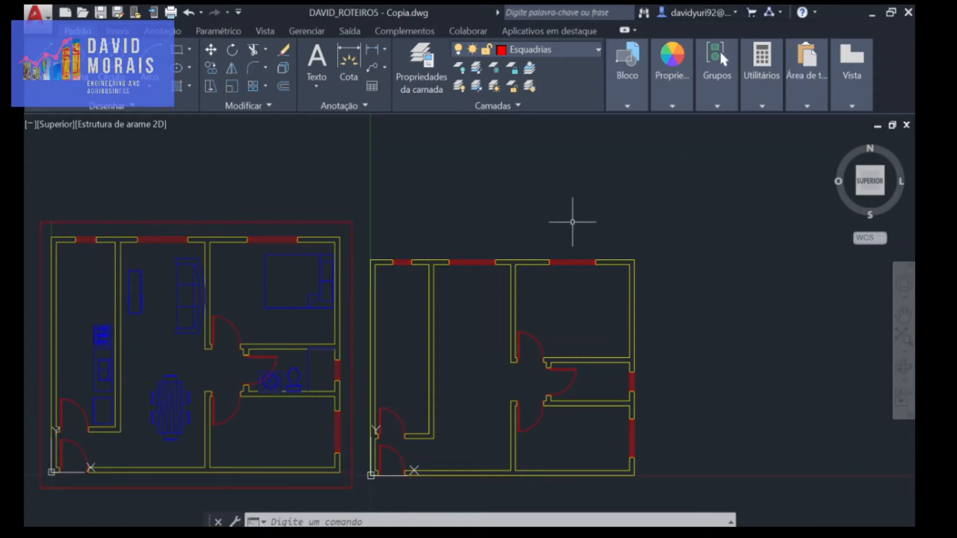
Step: Open the Blocks palette for inserting blocks from other drawings
click(628, 106)
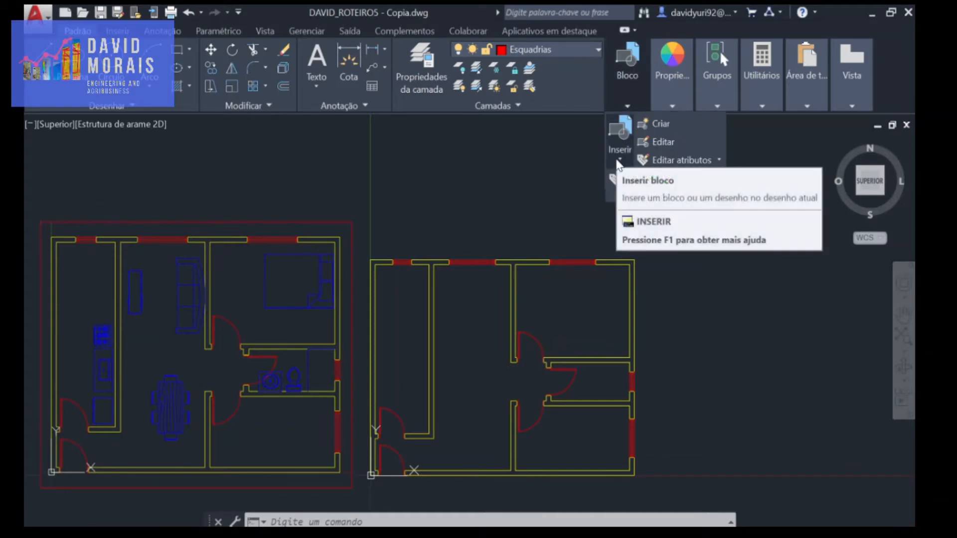
click(617, 161)
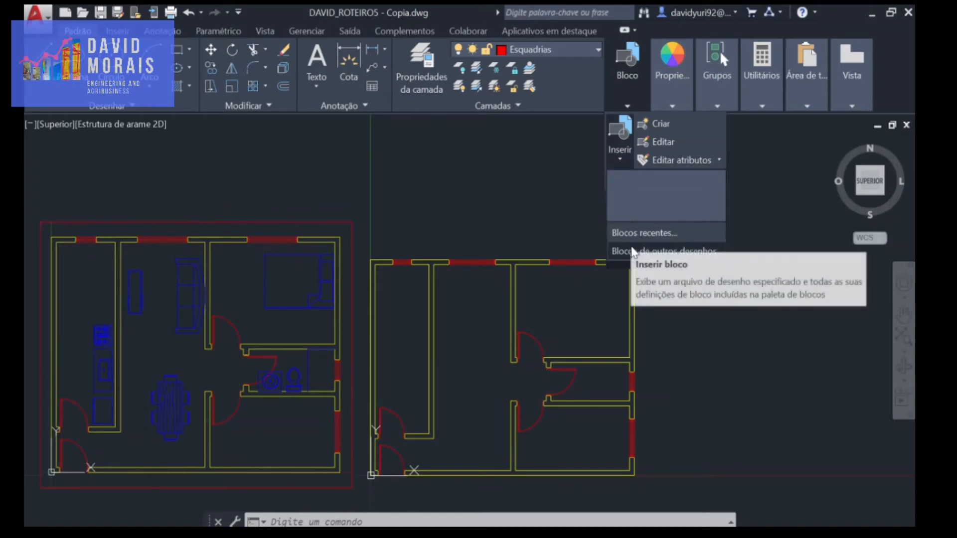
click(634, 254)
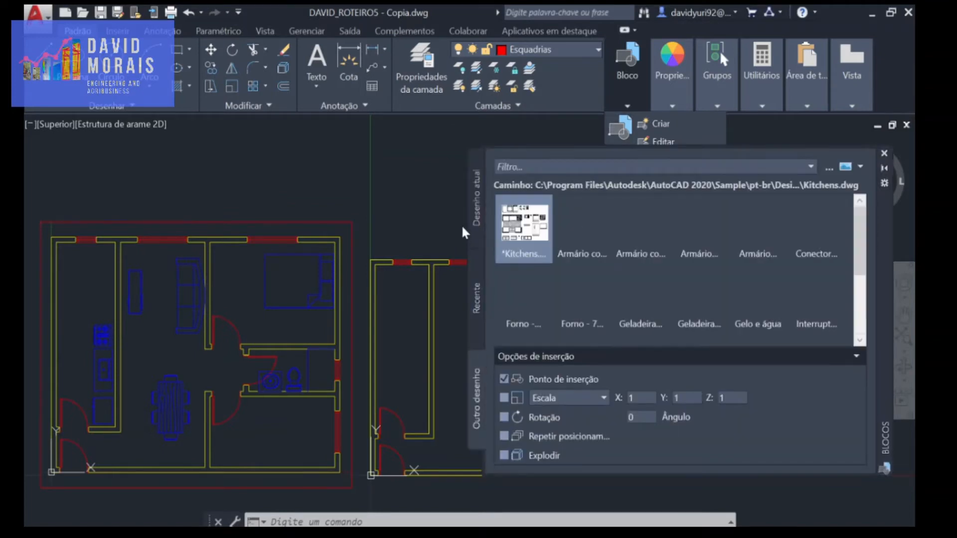
Step: Examine the blocks offered from the current drawing, the recent list and the other drawing, and close the Blocks palette
click(478, 229)
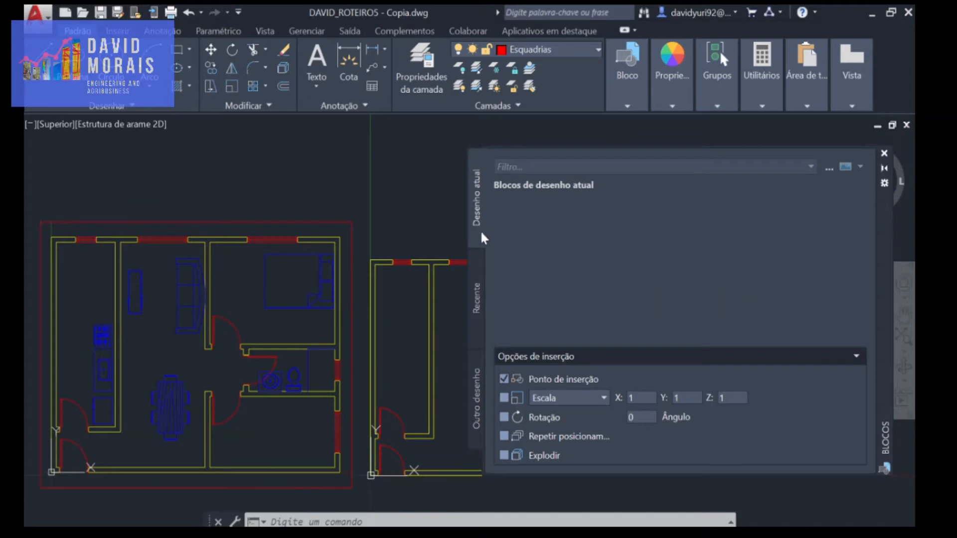
click(477, 303)
scroll(644, 269, down, 1)
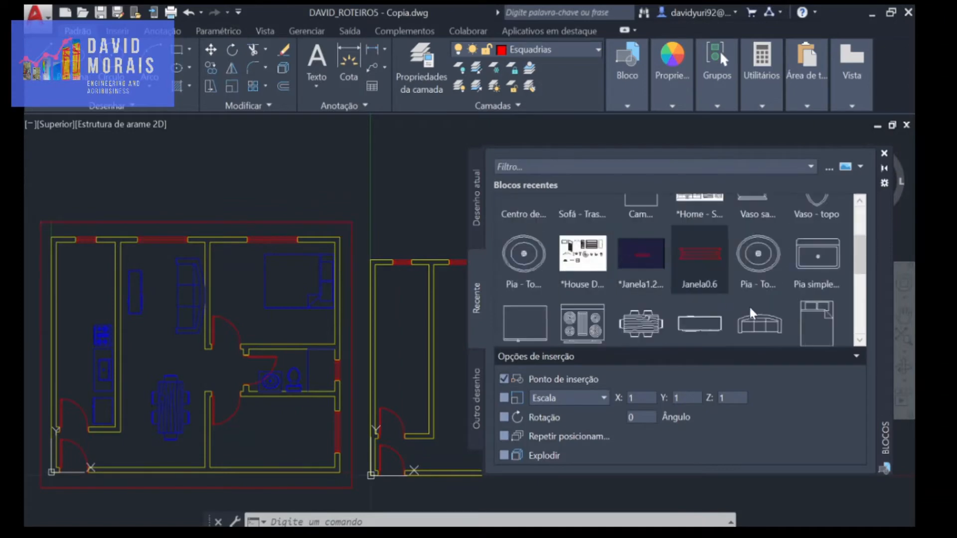
scroll(683, 277, up, 1)
scroll(708, 281, down, 1)
scroll(713, 283, up, 2)
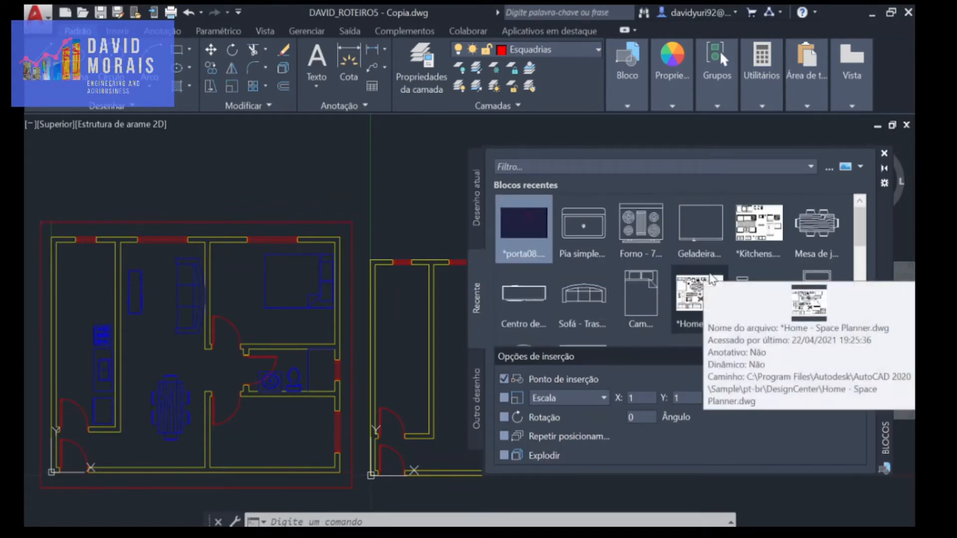
click(477, 399)
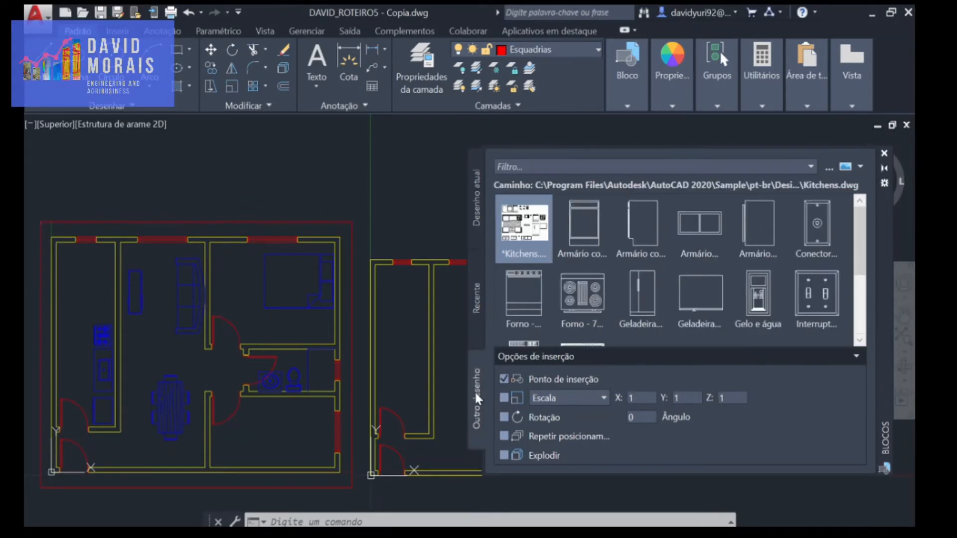
click(477, 299)
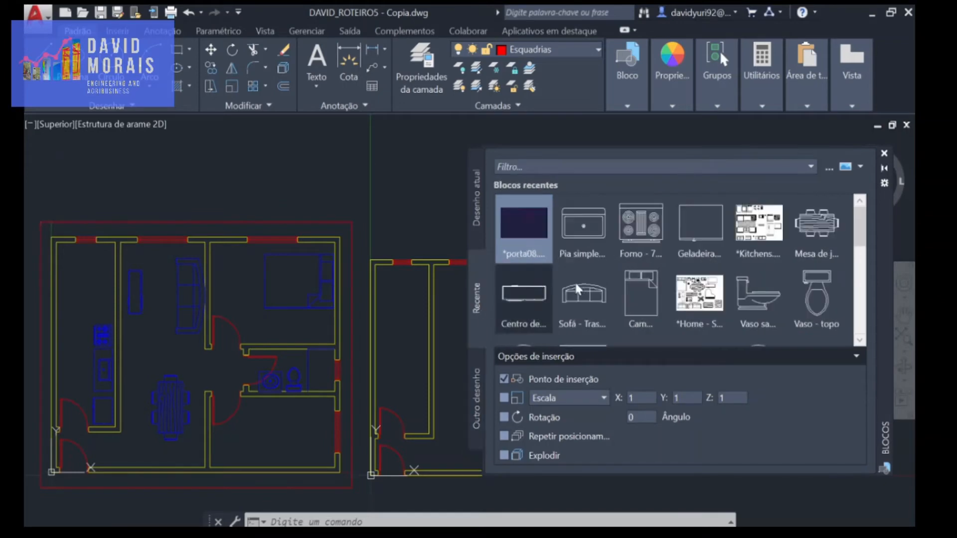
click(480, 399)
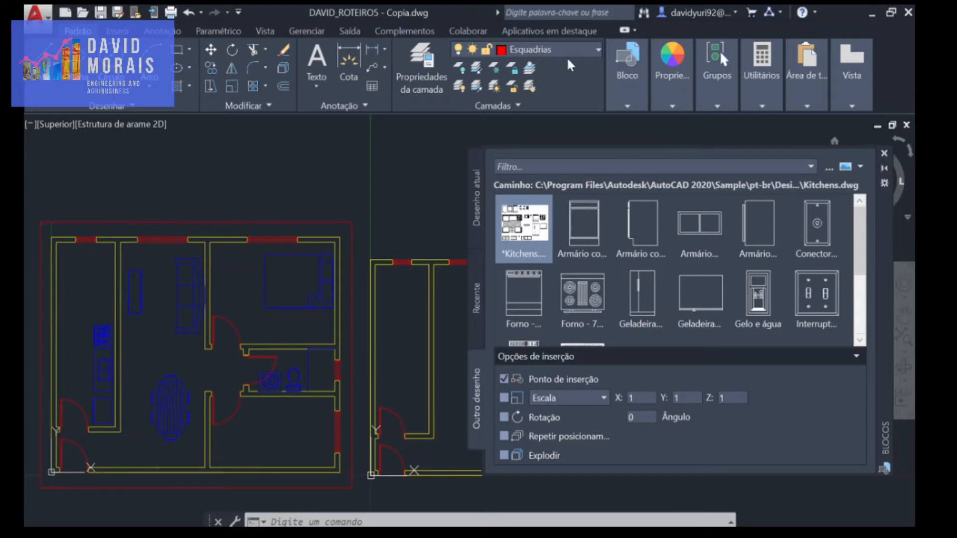
click(884, 153)
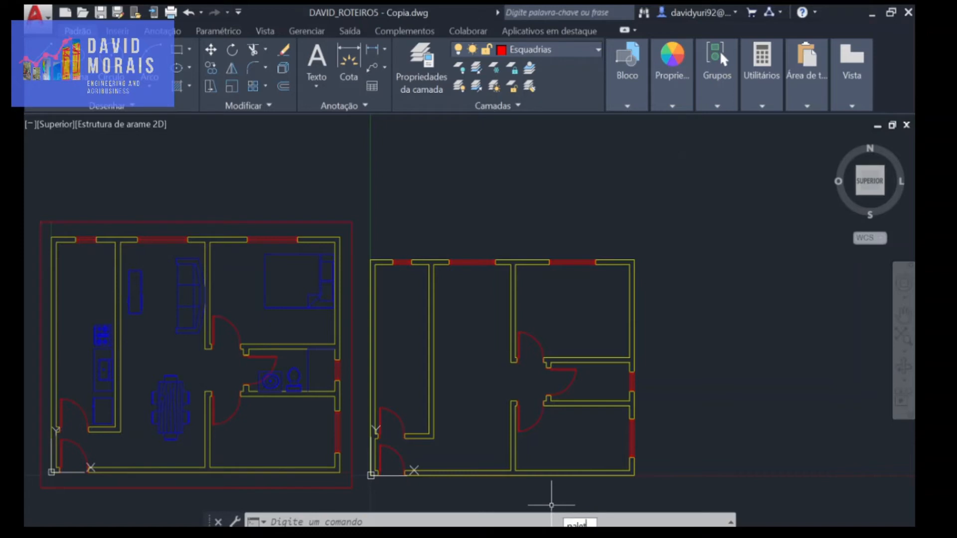
Step: Reopen the Blocks palette with the PALETABLOCOS command and close it again
text(paleta)
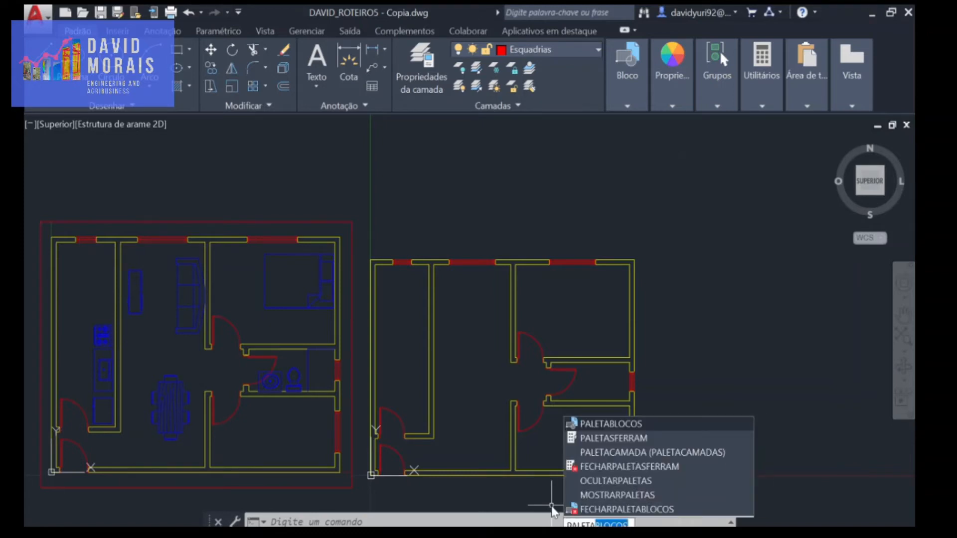
key(Return)
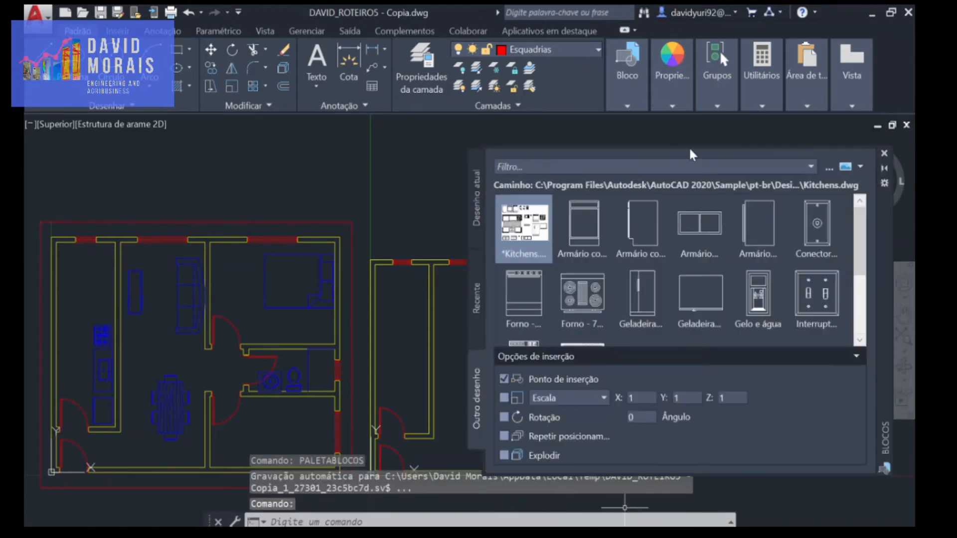
click(885, 156)
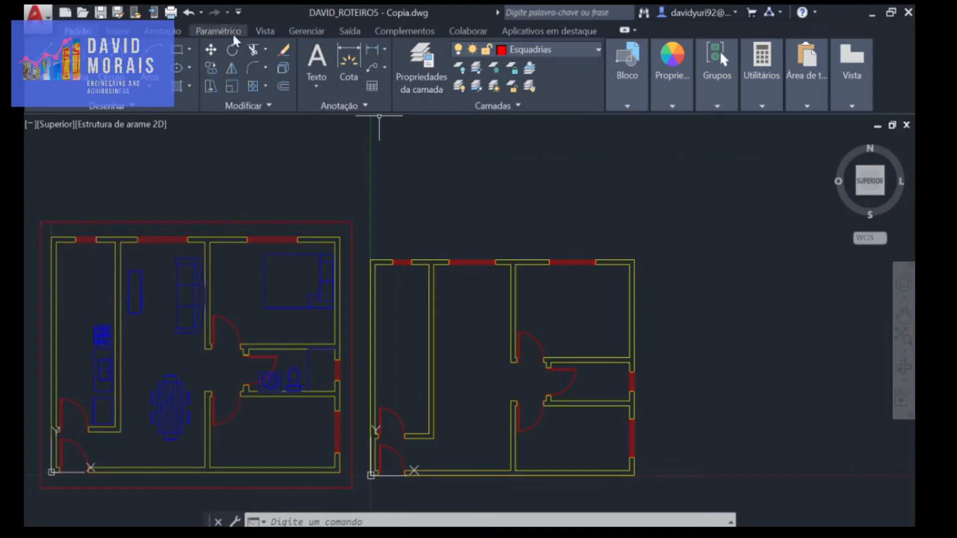
Step: Open the tool palettes and show the Estrutural samples
click(272, 32)
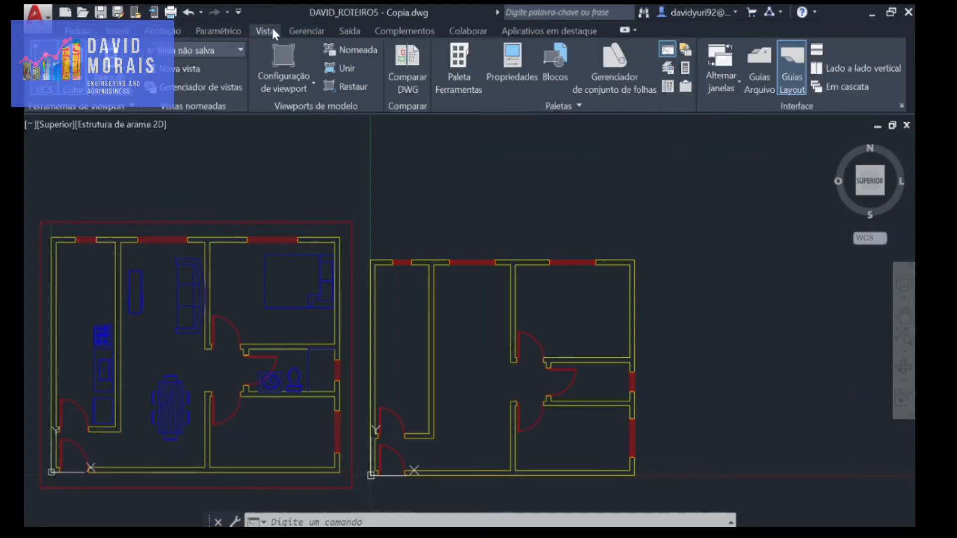
click(454, 83)
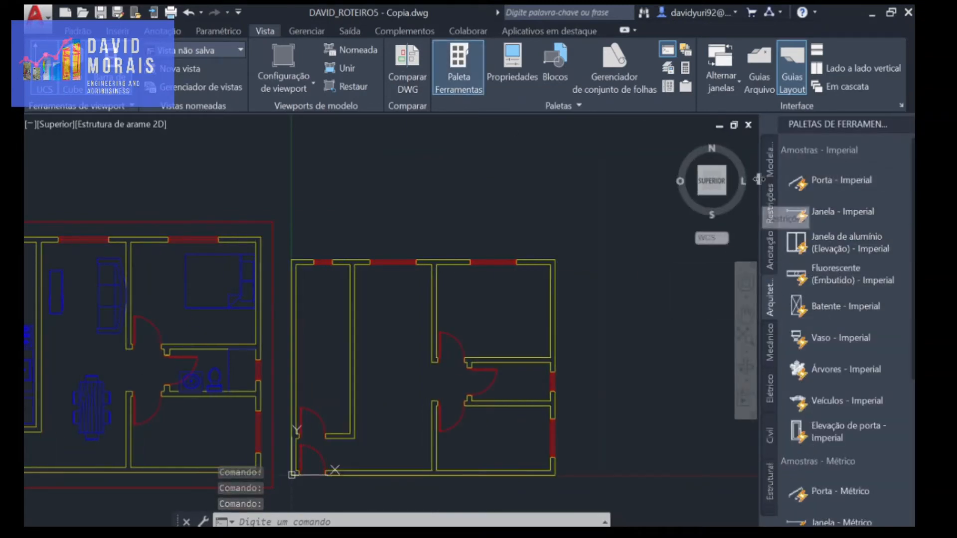
click(772, 491)
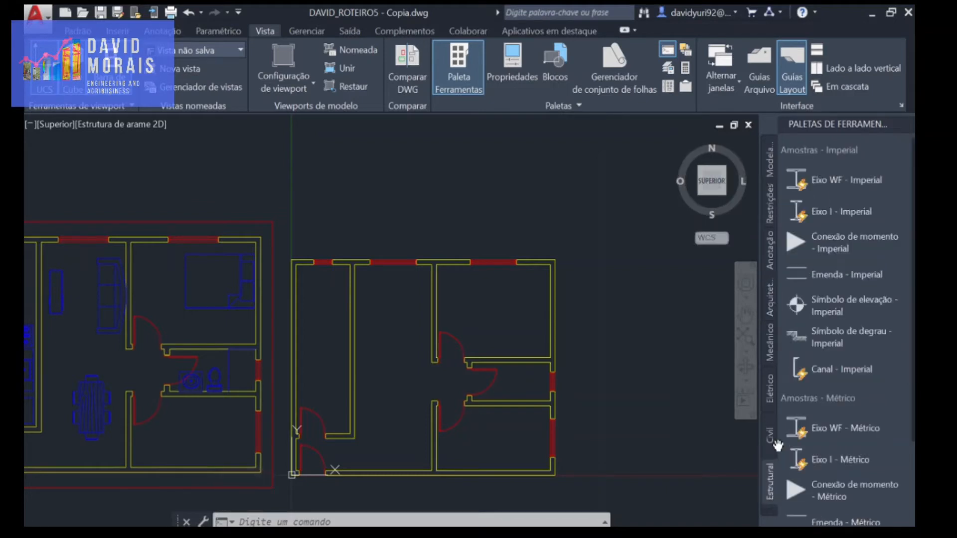
Step: Insert the Símbolo de elevação - Imperial block in the empty area beside the unfurnished floor plan, accepting ELEV as its elevation attribute
click(831, 309)
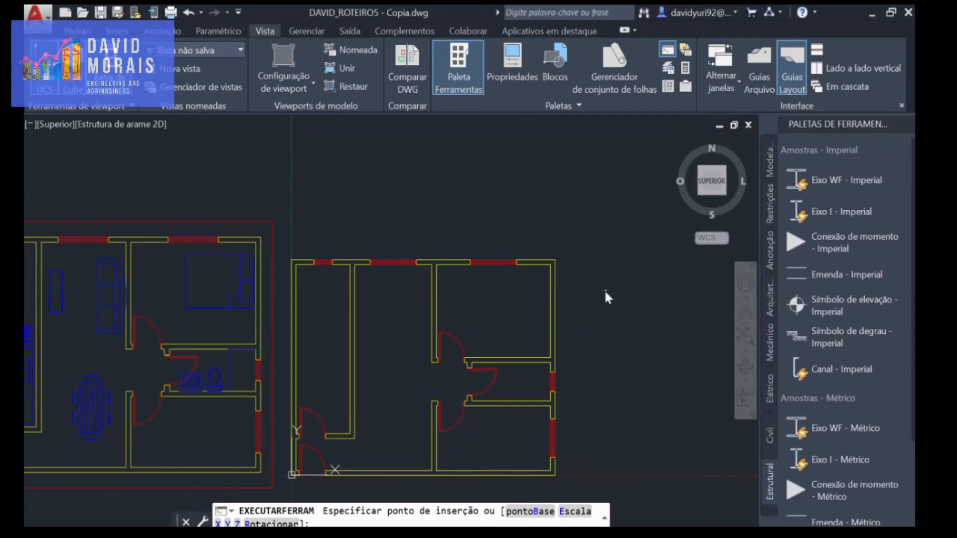
click(634, 278)
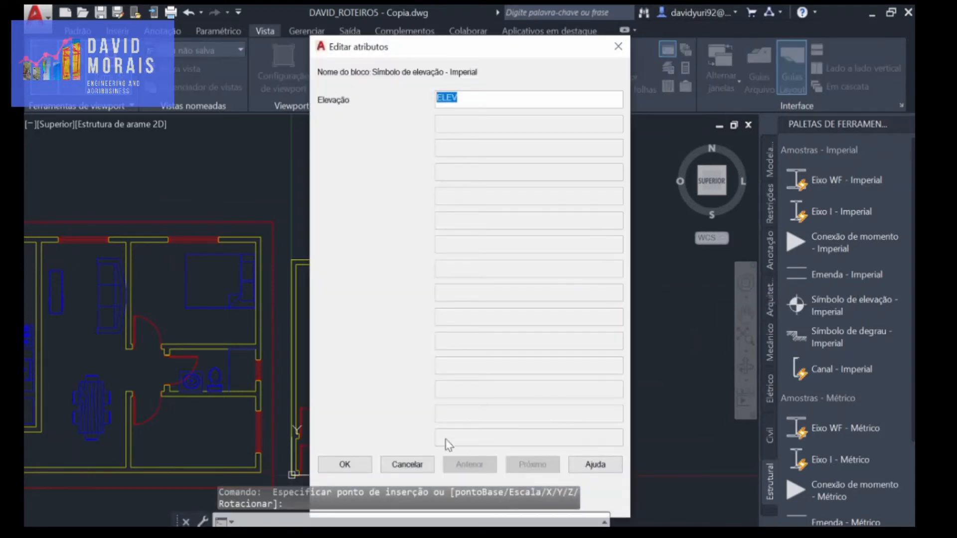
click(366, 466)
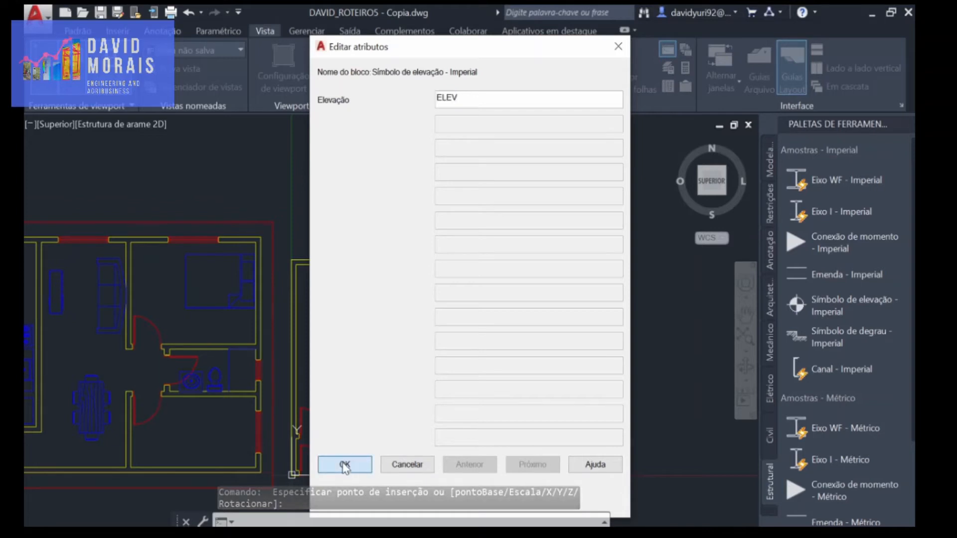
Step: Delete the elevation symbol beside the unfurnished floor plan
scroll(614, 294, up, 8)
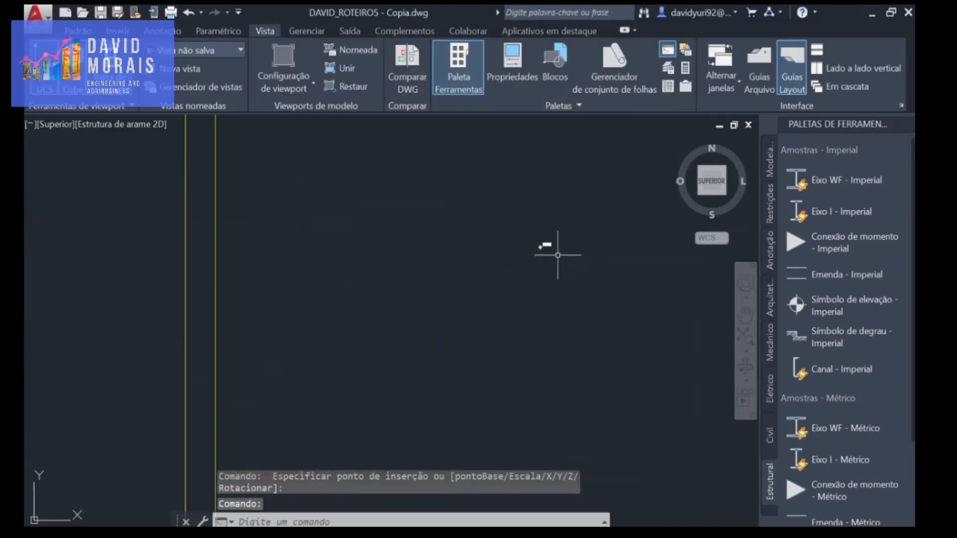
scroll(408, 191, down, 6)
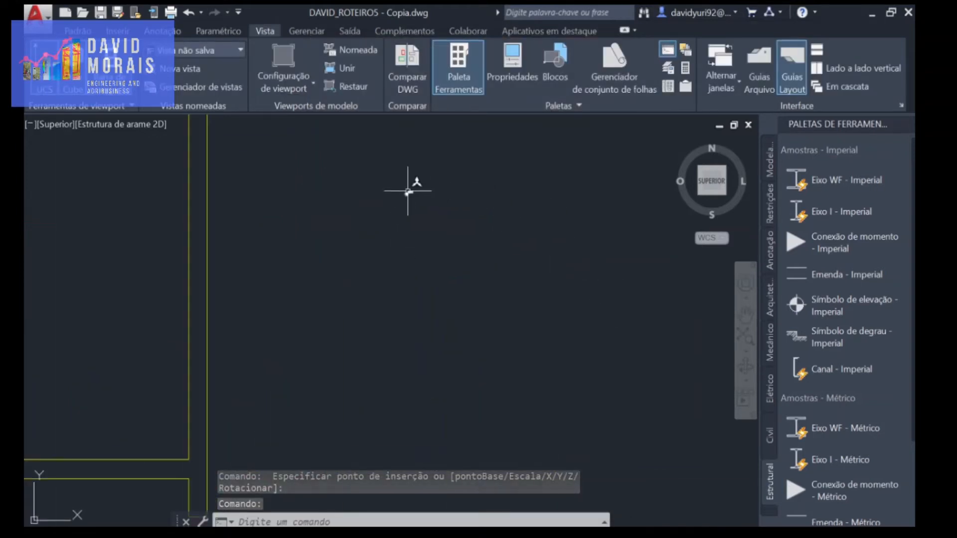
scroll(455, 246, up, 5)
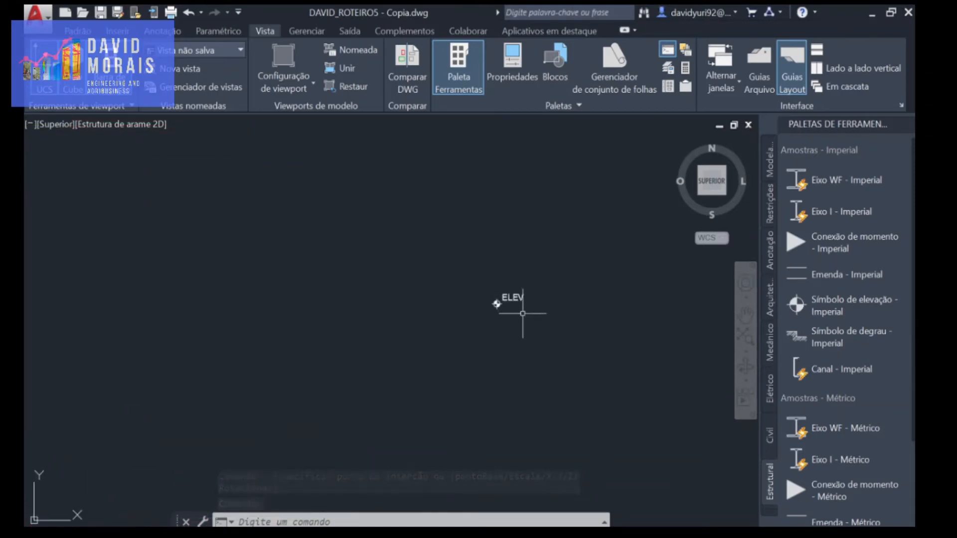
click(511, 297)
key(Delete)
scroll(442, 301, down, 8)
scroll(466, 325, up, 6)
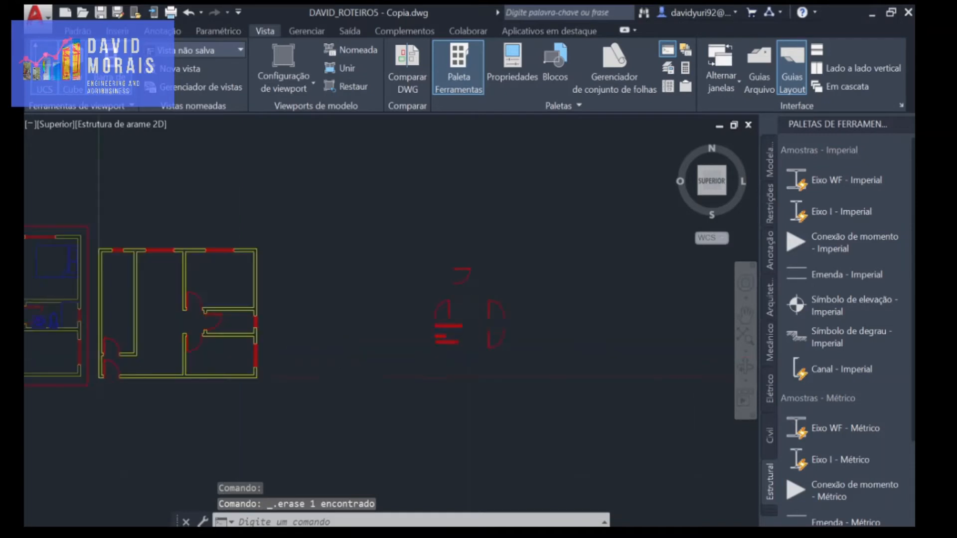
Step: Look through the Civil, Elétrico, Mecânico and Arquitetônico samples in the tool palettes
click(767, 440)
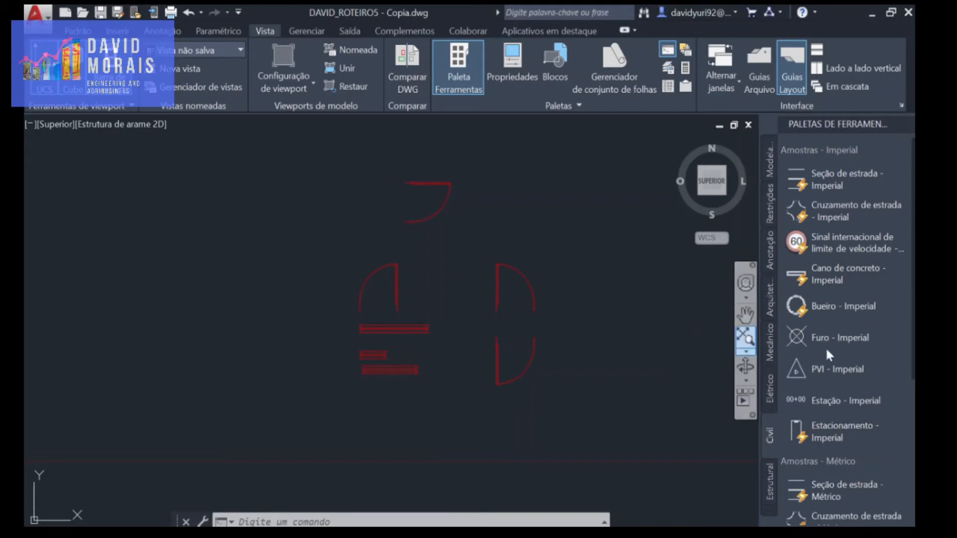
scroll(413, 332, down, 2)
scroll(414, 333, down, 4)
mouse_move(308, 323)
middle_down()
mouse_move(446, 316)
mouse_move(434, 321)
middle_up()
click(770, 392)
click(771, 338)
click(770, 307)
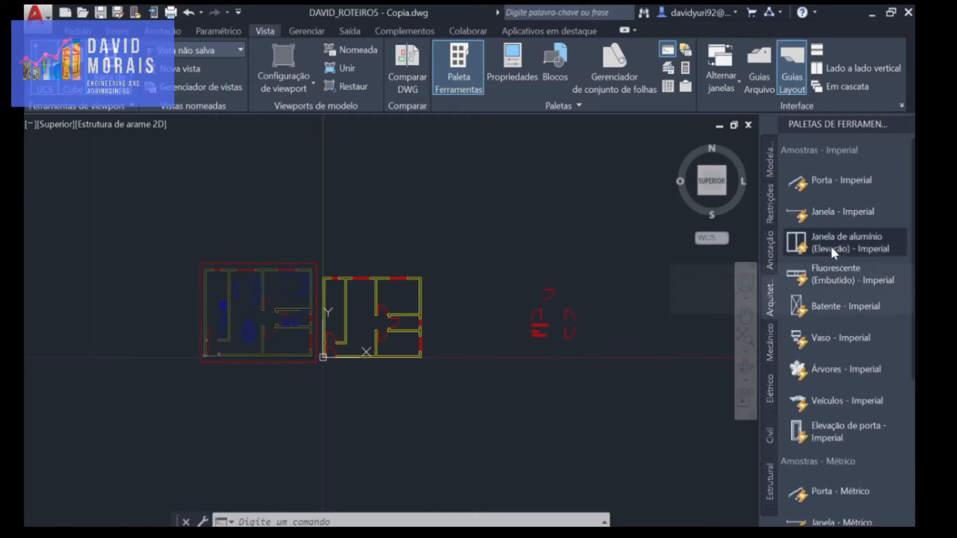
click(798, 212)
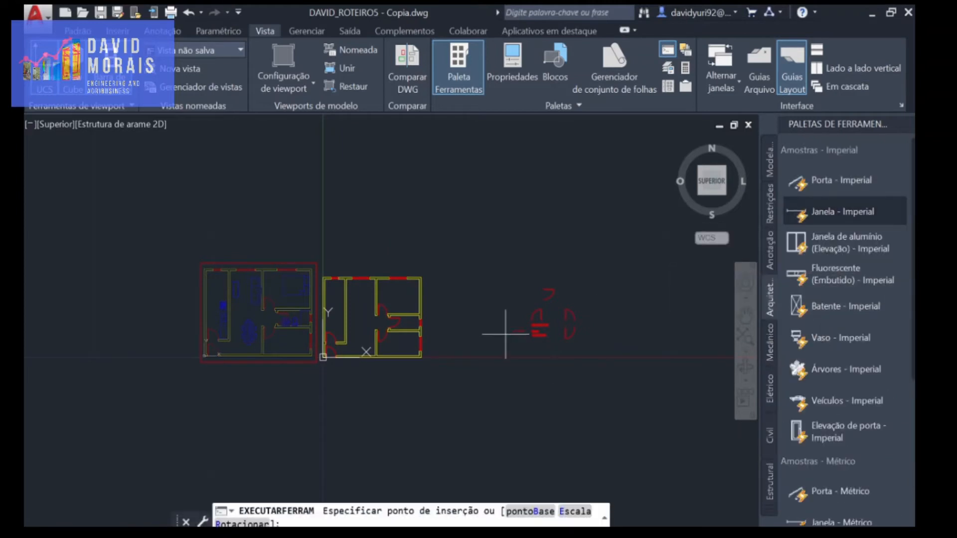
scroll(380, 268, up, 3)
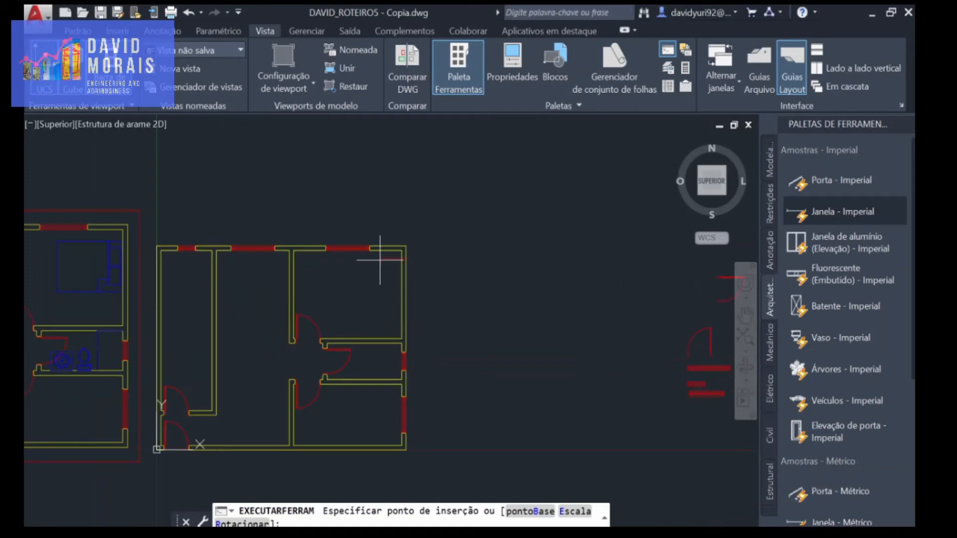
scroll(353, 325, up, 2)
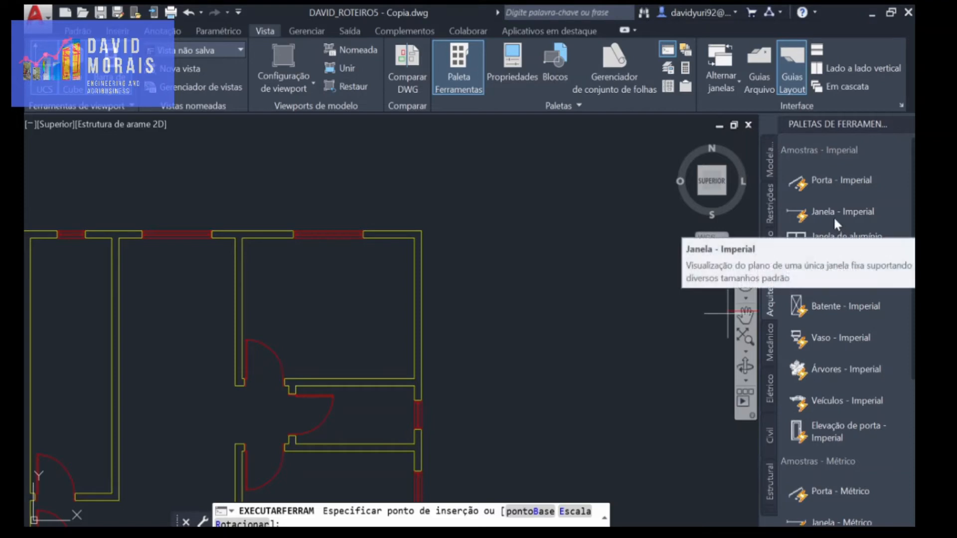
key(Escape)
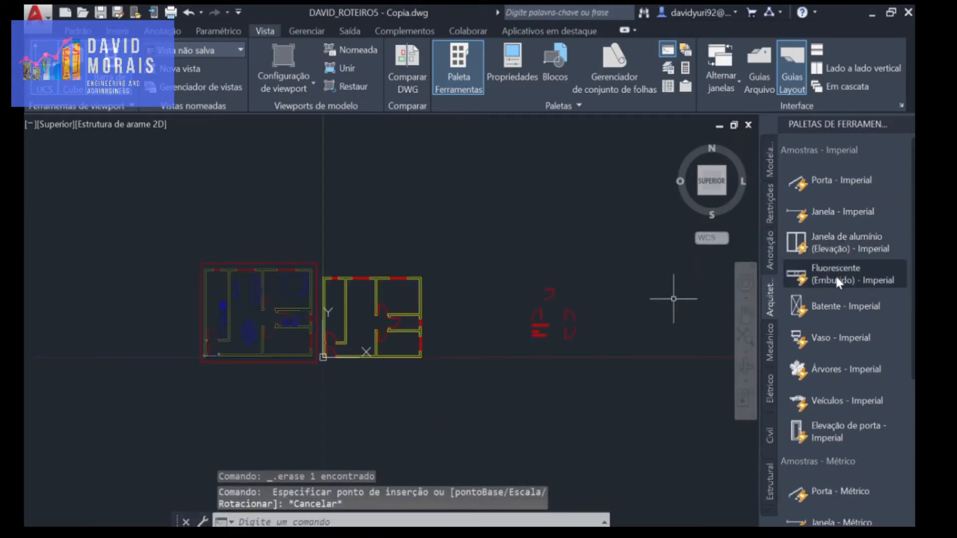
scroll(848, 275, down, 5)
click(833, 291)
scroll(413, 292, up, 5)
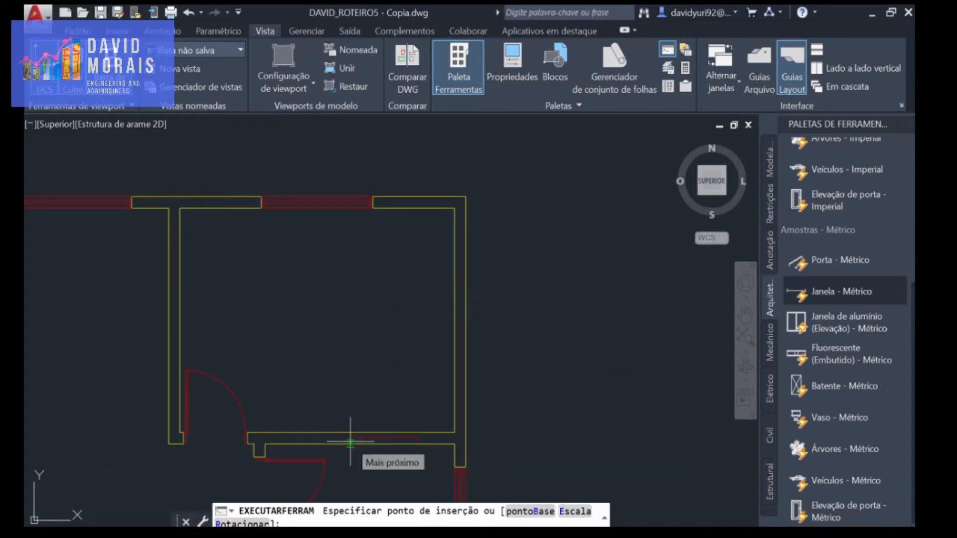
key(Escape)
key(Escape)
key(Escape)
scroll(349, 319, down, 4)
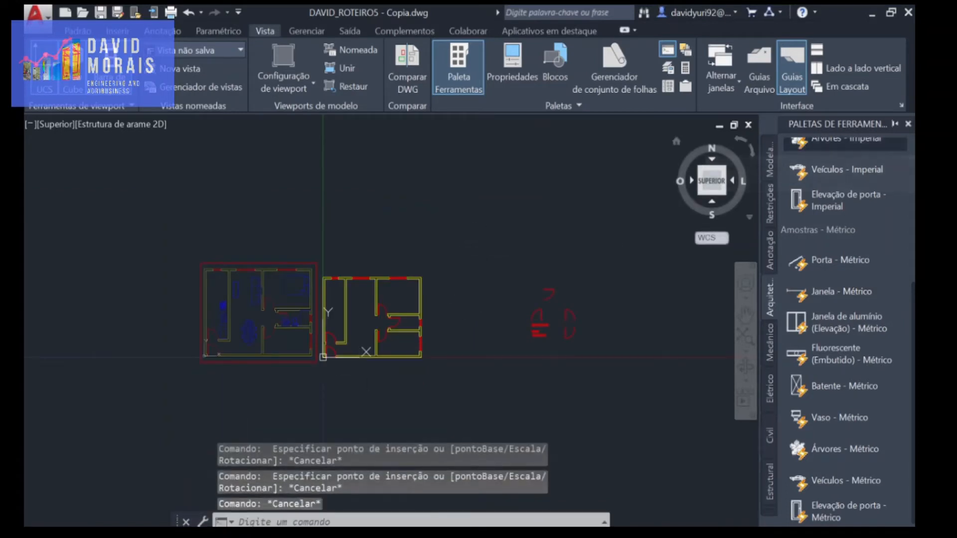
Step: Close the tool palettes and open DesignCenter
click(908, 123)
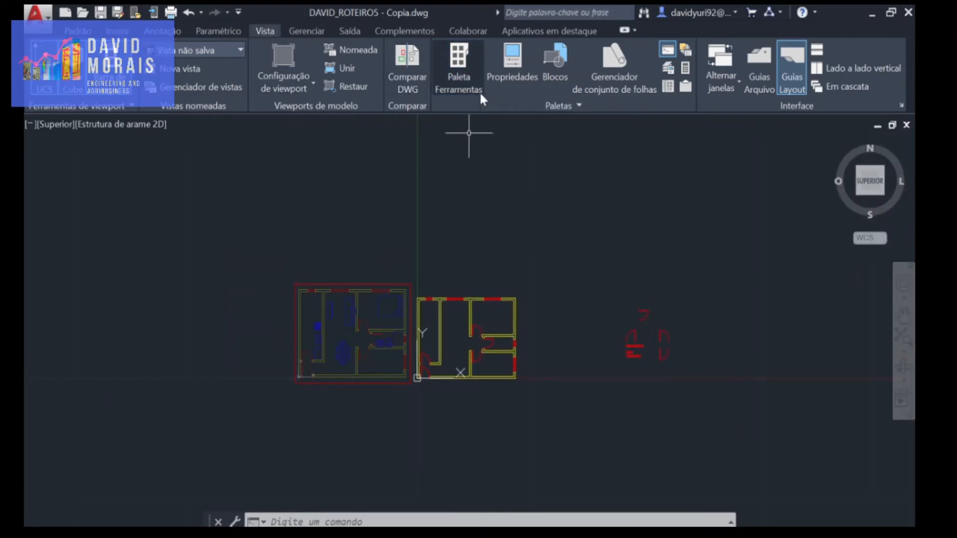
click(668, 90)
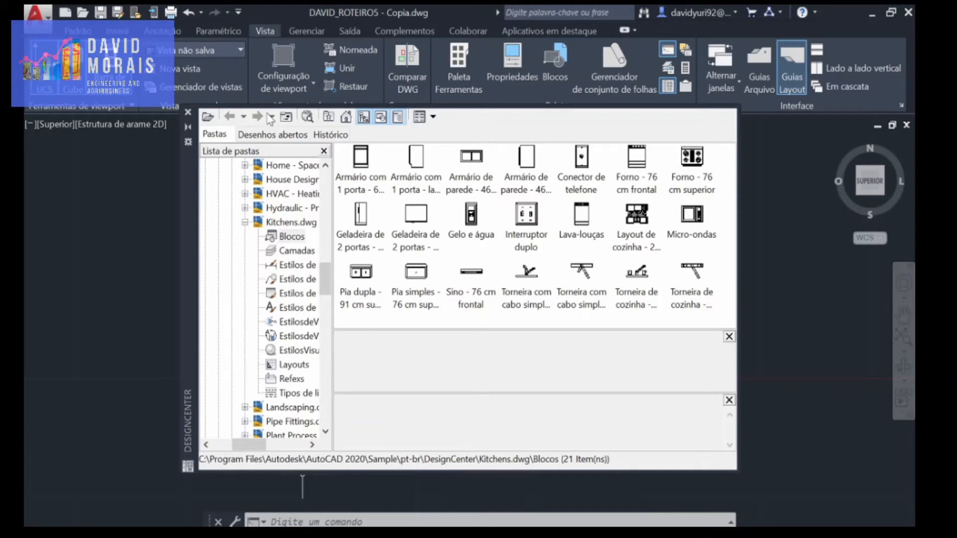
Step: Browse back to the DesignCenter sample folder and display the blocks of House Designer.dwg
click(287, 117)
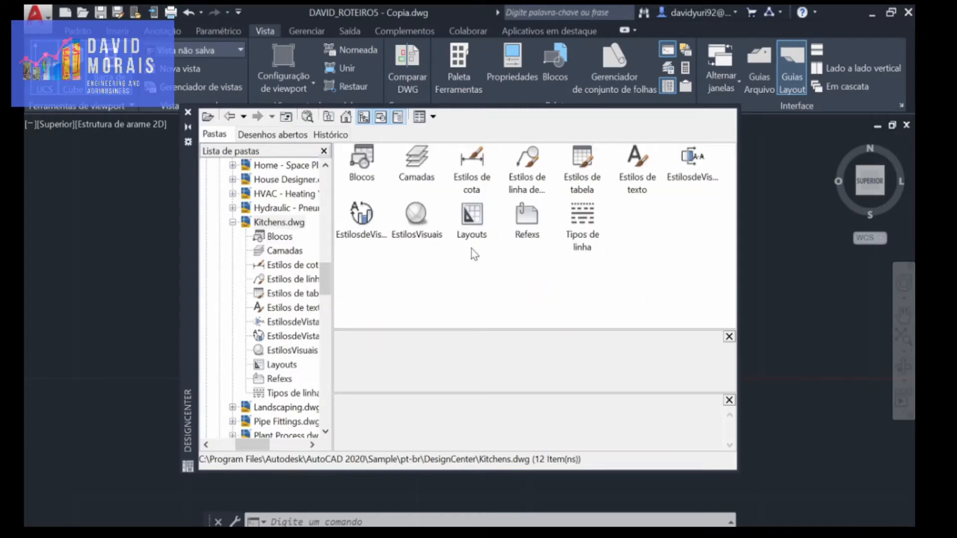
click(287, 120)
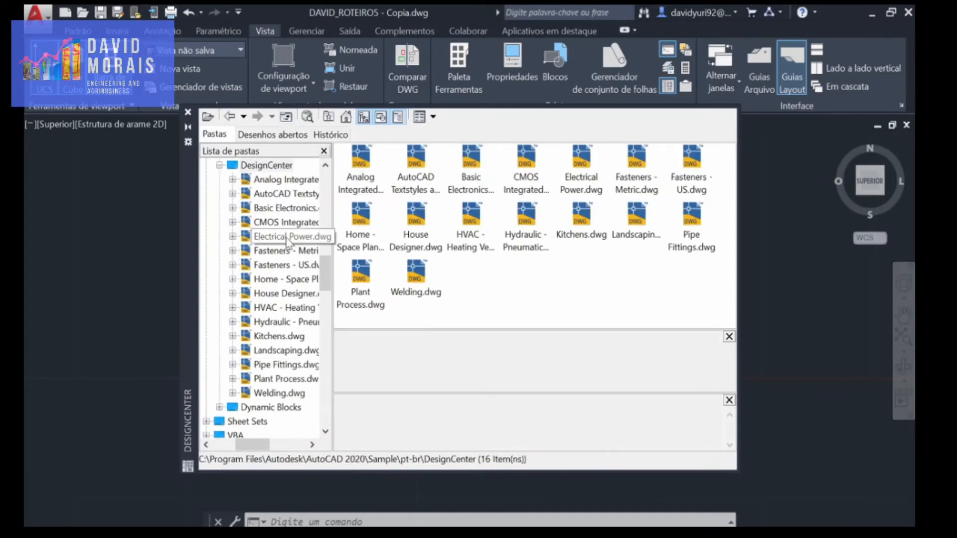
scroll(279, 244, up, 2)
double_click(266, 250)
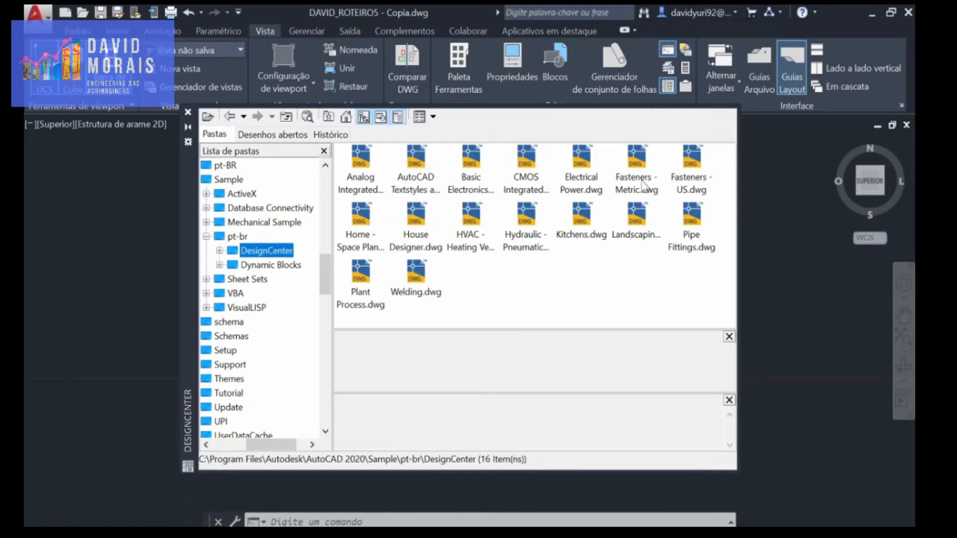
double_click(422, 223)
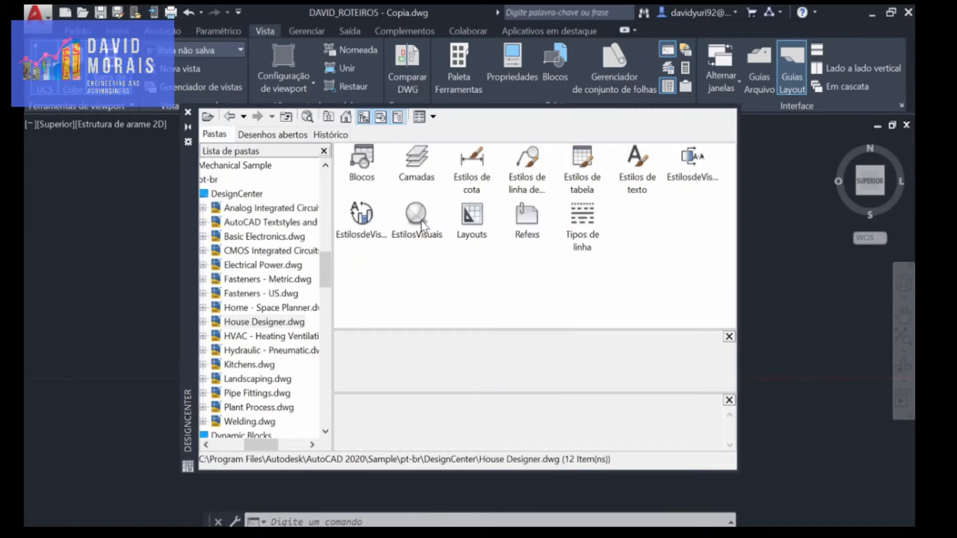
double_click(363, 158)
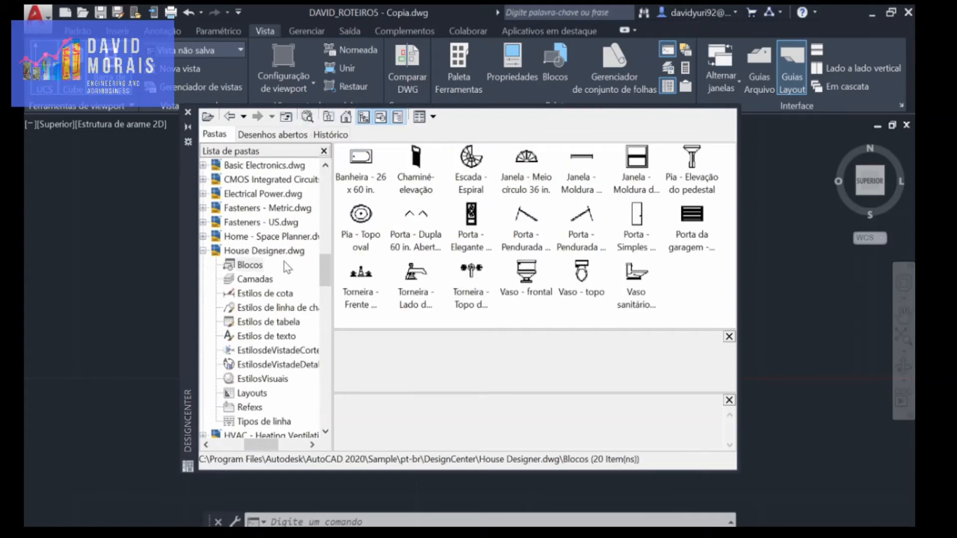
Step: Display the blocks of Home - Space Planner.dwg and insert Piano - De cauda in the empty area beside the floor plan
scroll(279, 229, up, 4)
click(237, 294)
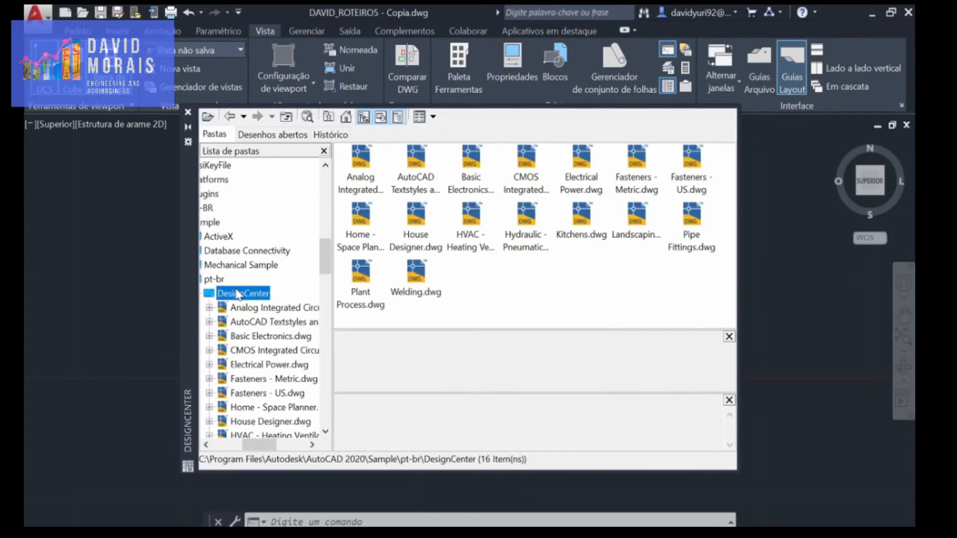
click(353, 232)
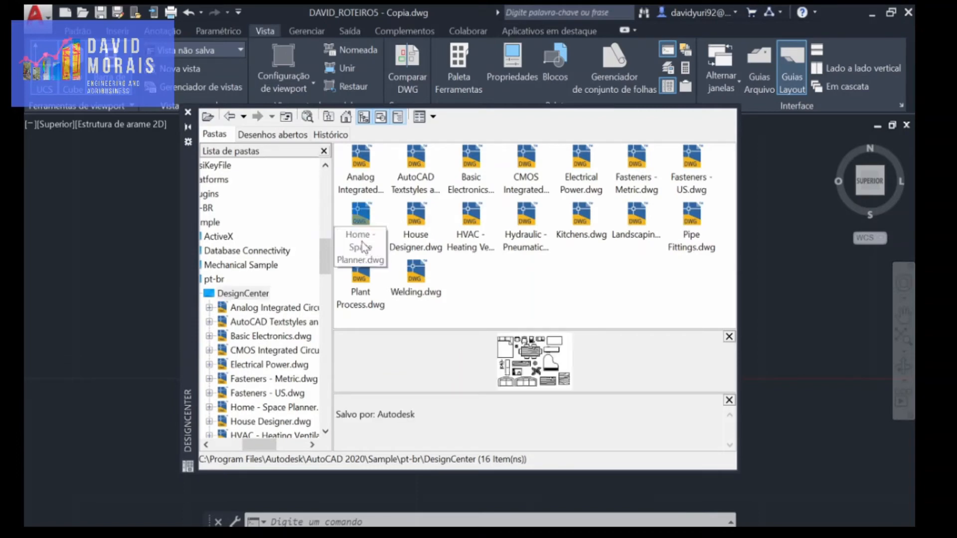
double_click(362, 242)
double_click(363, 159)
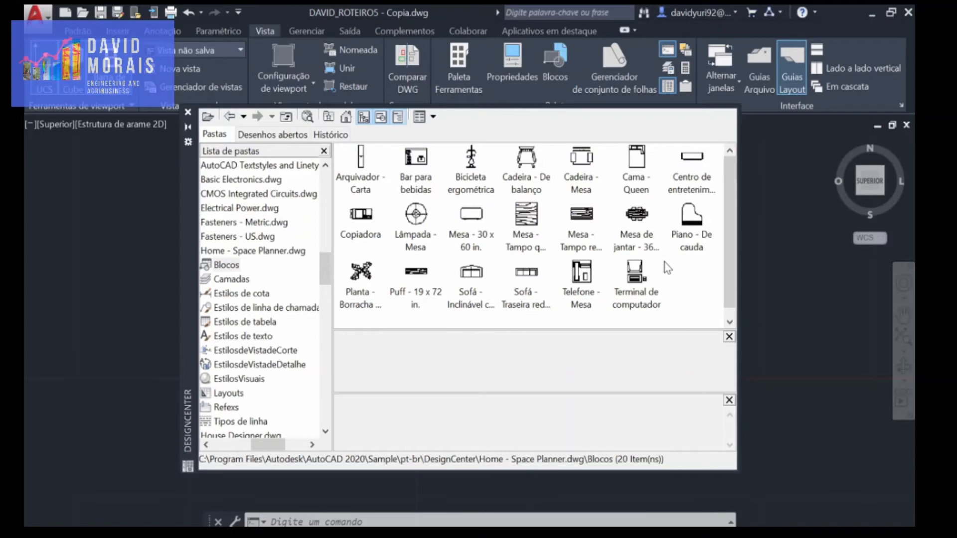
click(695, 219)
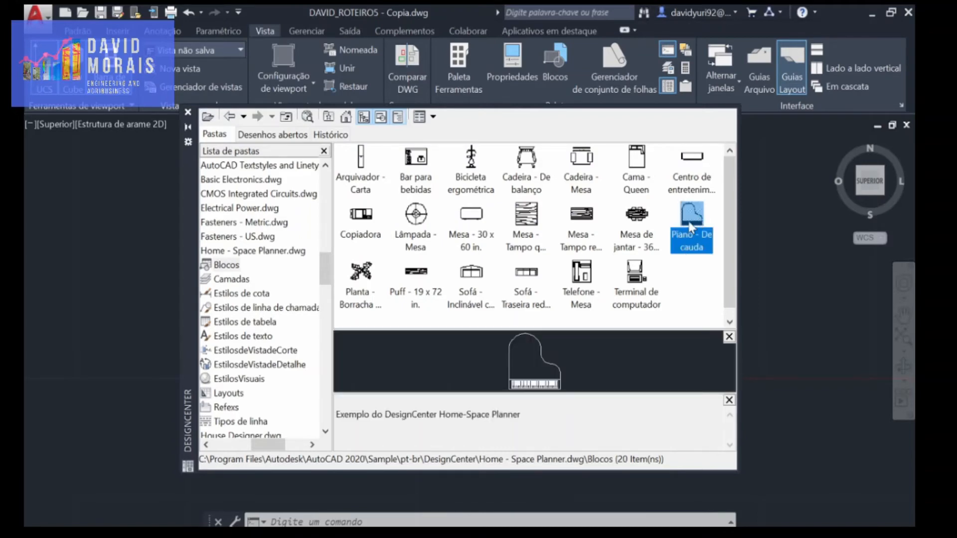
mouse_move(695, 220)
mouse_down()
mouse_move(786, 257)
mouse_move(785, 269)
mouse_up()
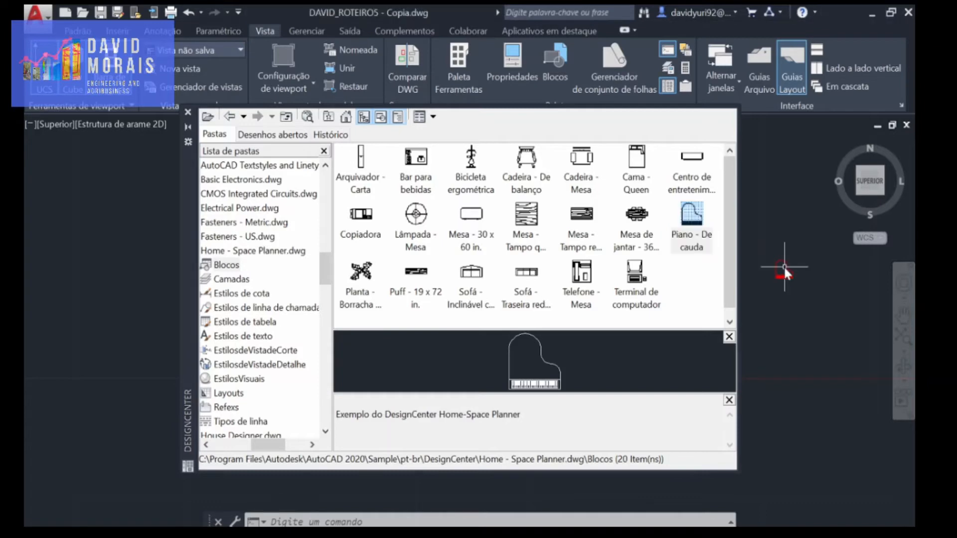
Step: Insert a second Piano - De cauda block below the first, with X, Y and Z scales of 0.5
double_click(693, 217)
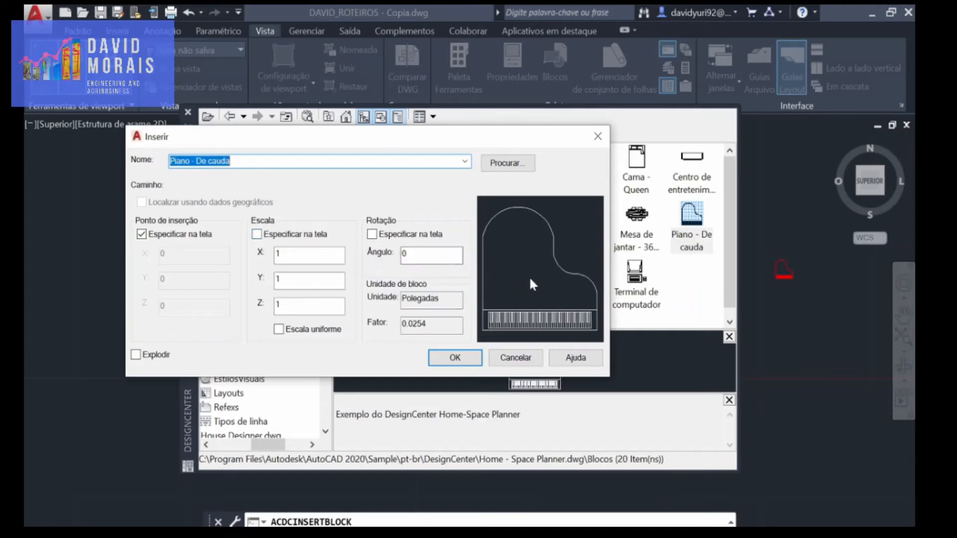
click(269, 236)
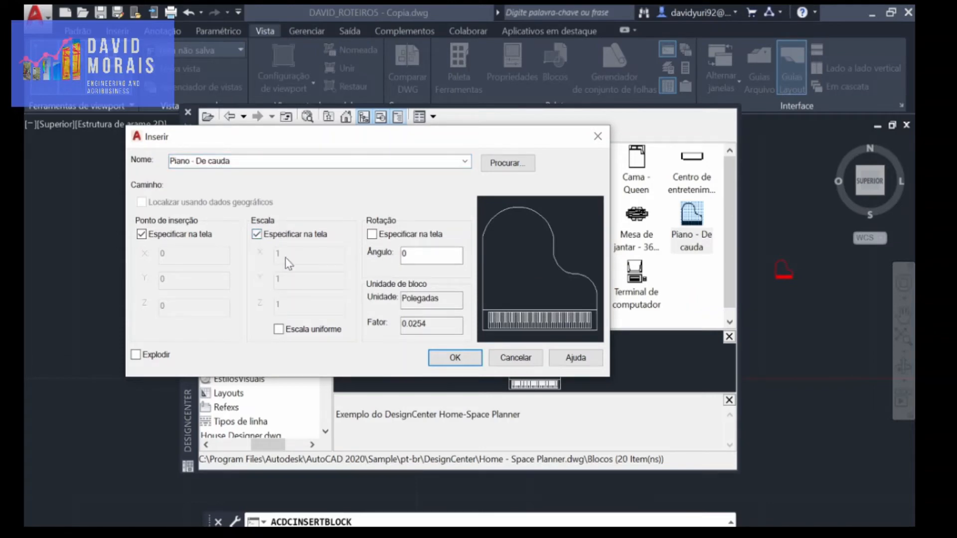
click(256, 235)
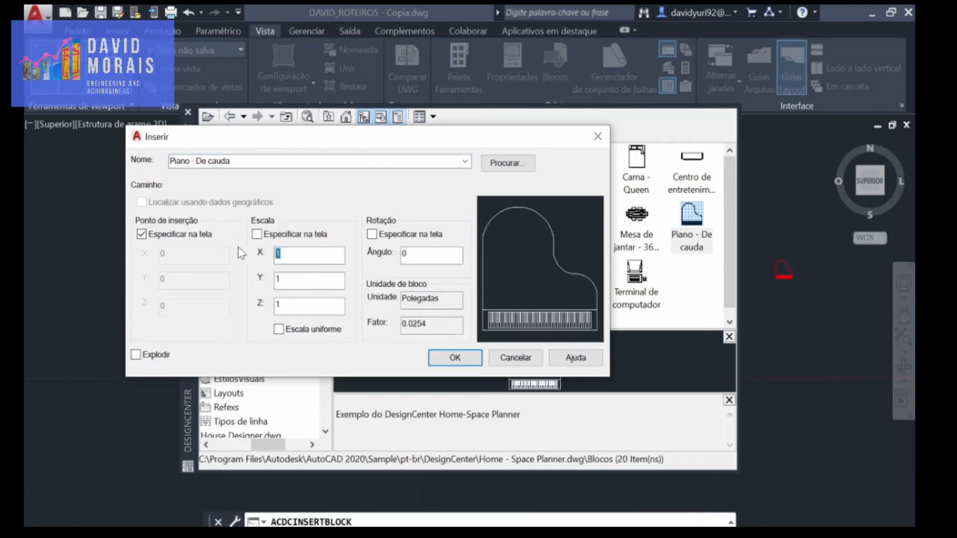
text(0.5)
key(Tab)
text(0.5)
key(Tab)
text(0.5)
click(453, 357)
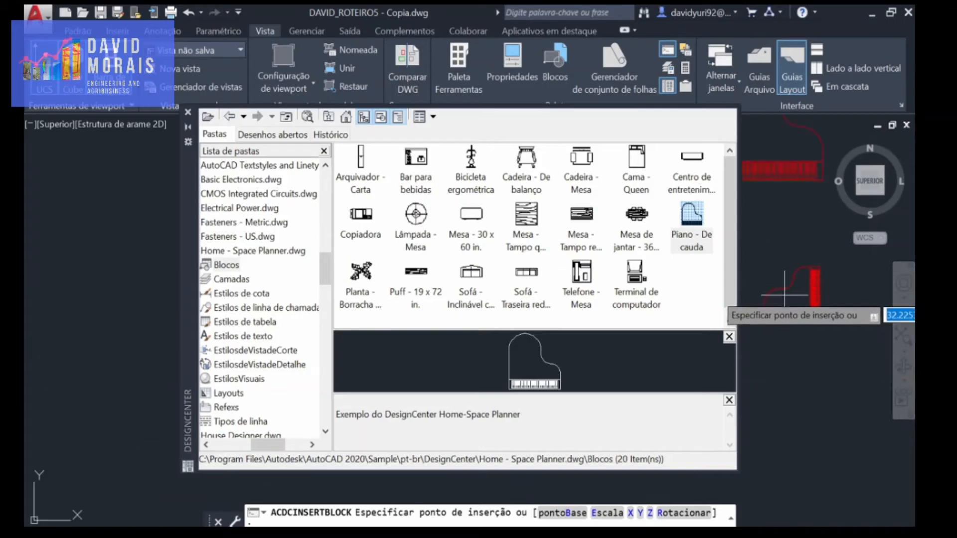
scroll(787, 230, up, 2)
click(787, 230)
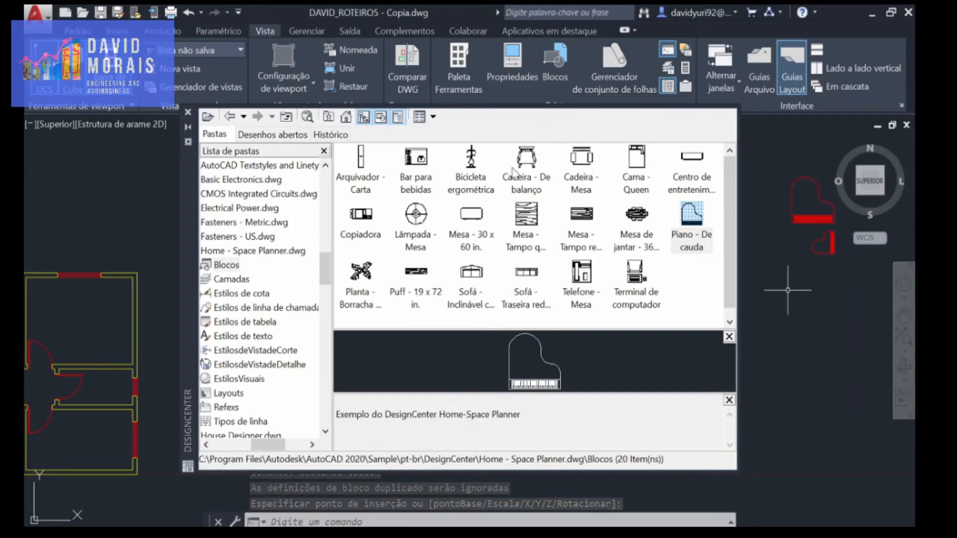
Step: Close DesignCenter
scroll(294, 345, up, 1)
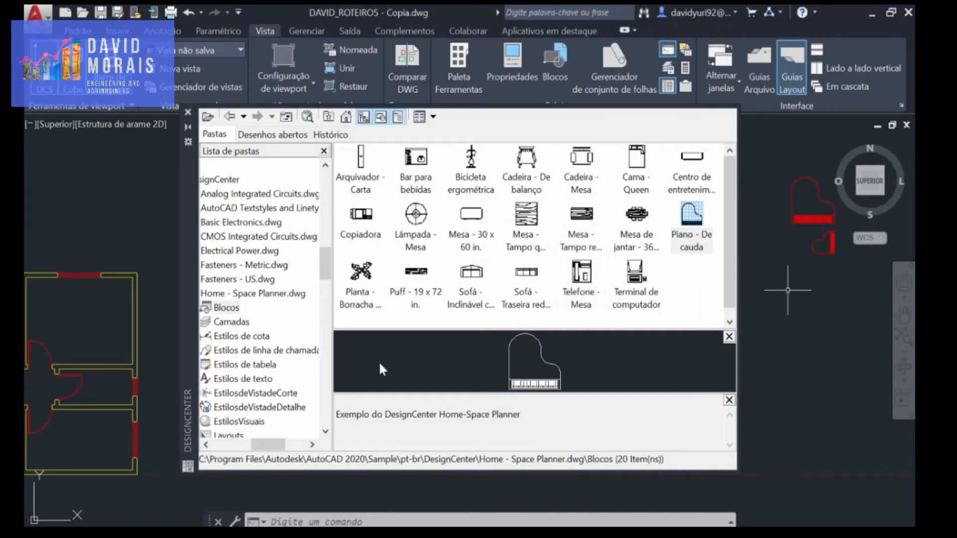
drag(269, 445, 238, 446)
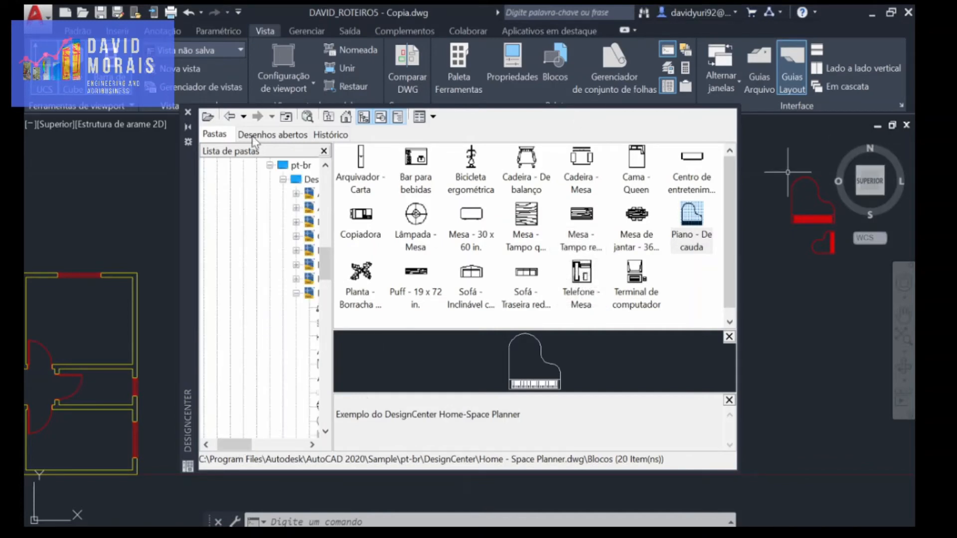
click(187, 113)
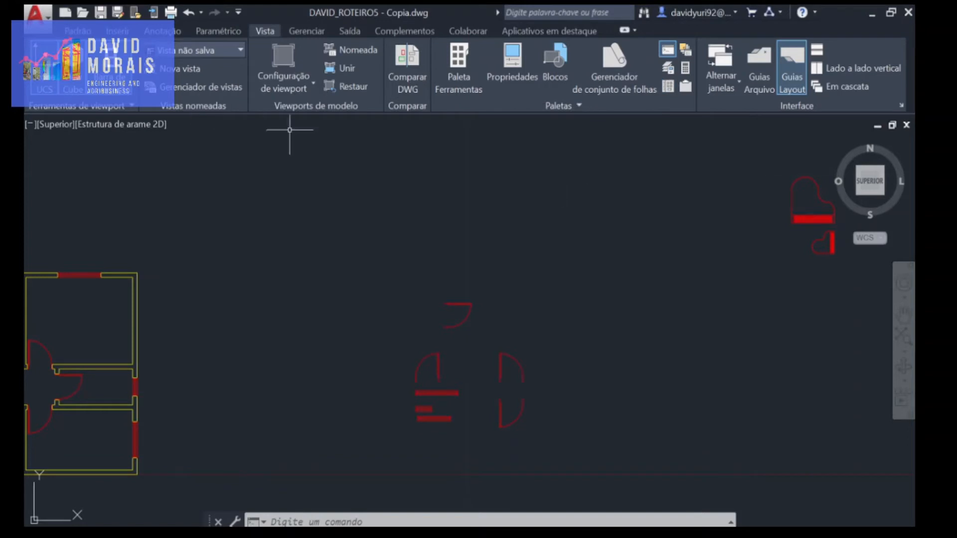
Step: Delete both grand piano blocks from the empty area beside the floor plan
middle_drag(848, 264, 785, 273)
click(787, 274)
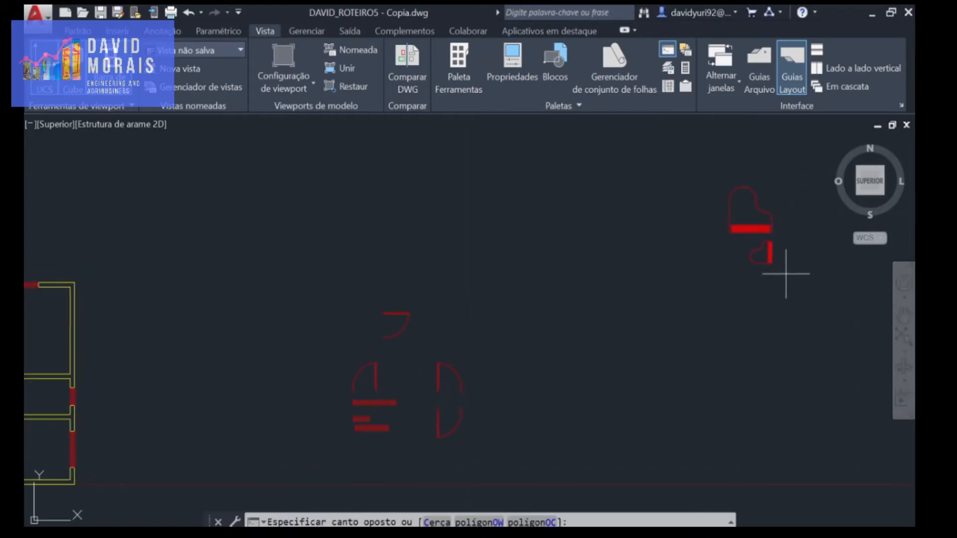
click(708, 188)
key(Delete)
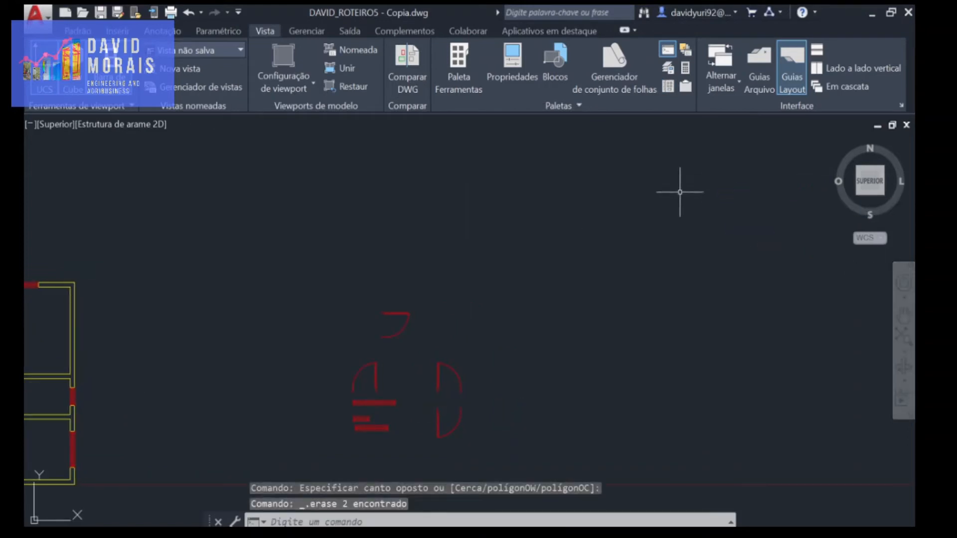
Step: Open the Blocks palette for blocks from other drawings and load the House Designer sample drawing into it
scroll(219, 402, down, 2)
mouse_move(220, 402)
middle_down()
mouse_move(407, 372)
mouse_move(542, 384)
middle_up()
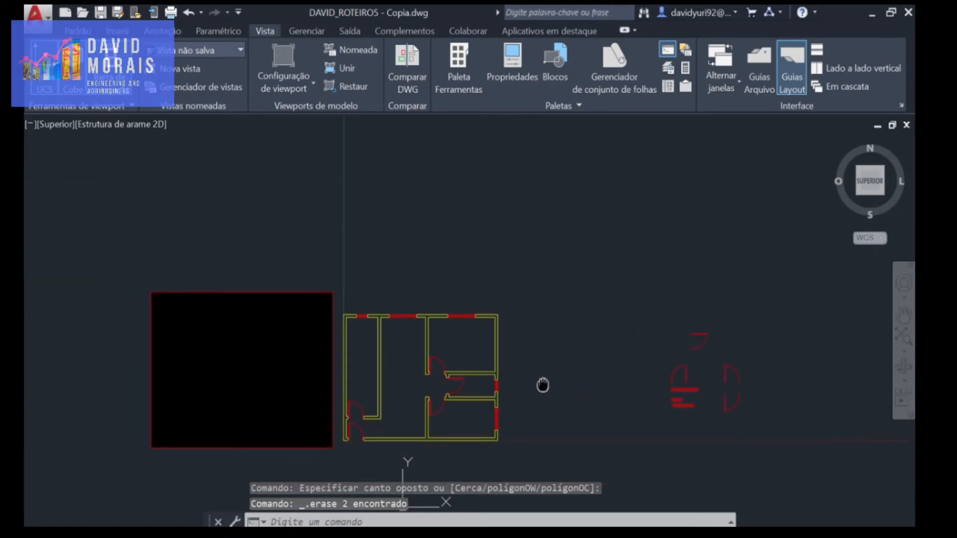
scroll(404, 413, up, 2)
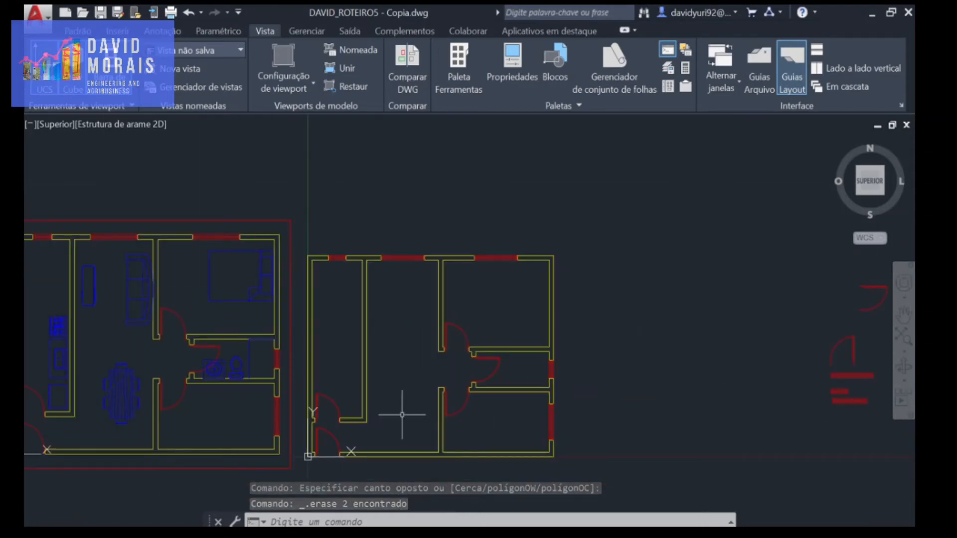
middle_drag(402, 415, 436, 387)
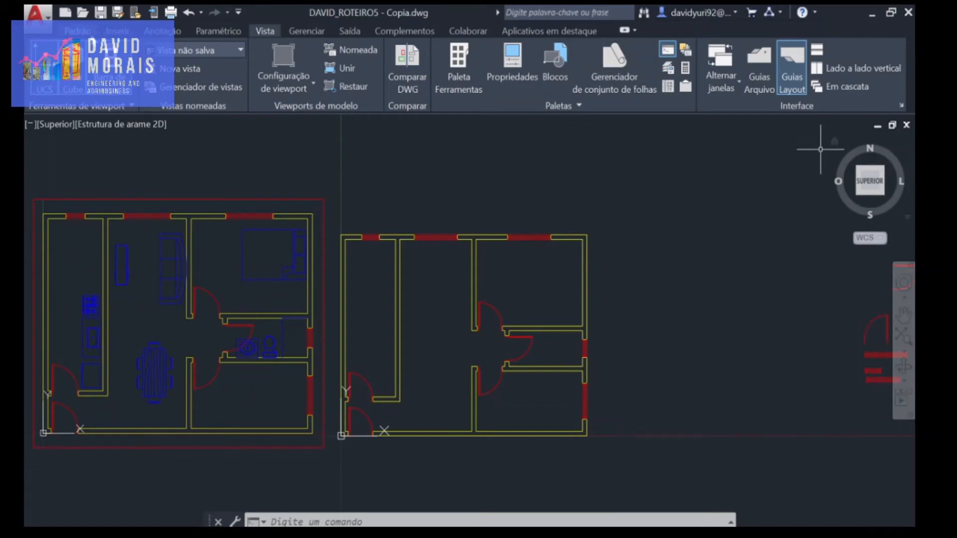
click(89, 35)
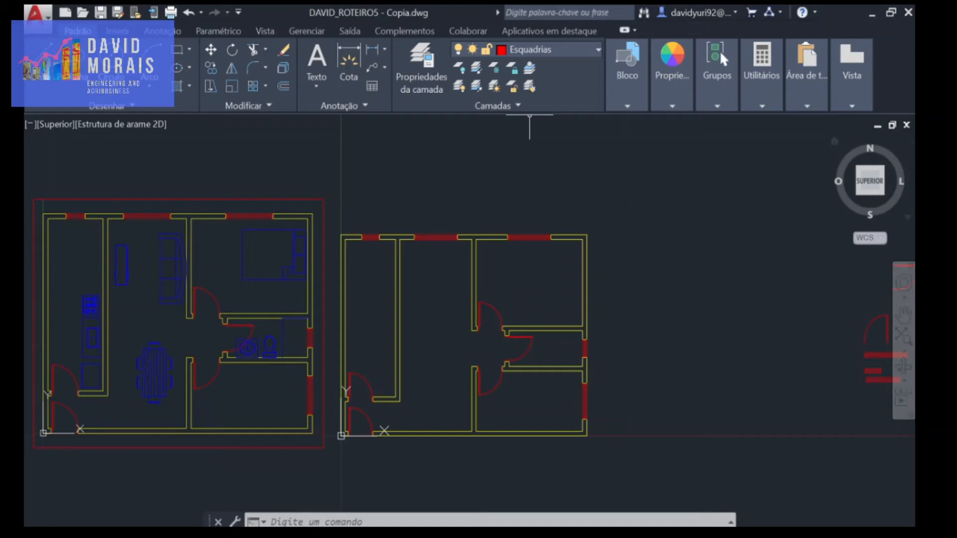
mouse_move(627, 102)
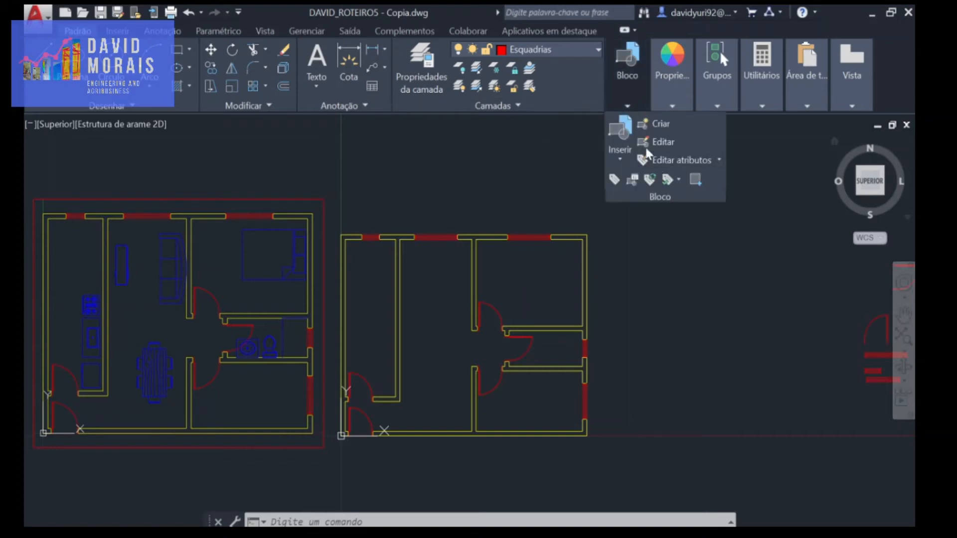
click(629, 163)
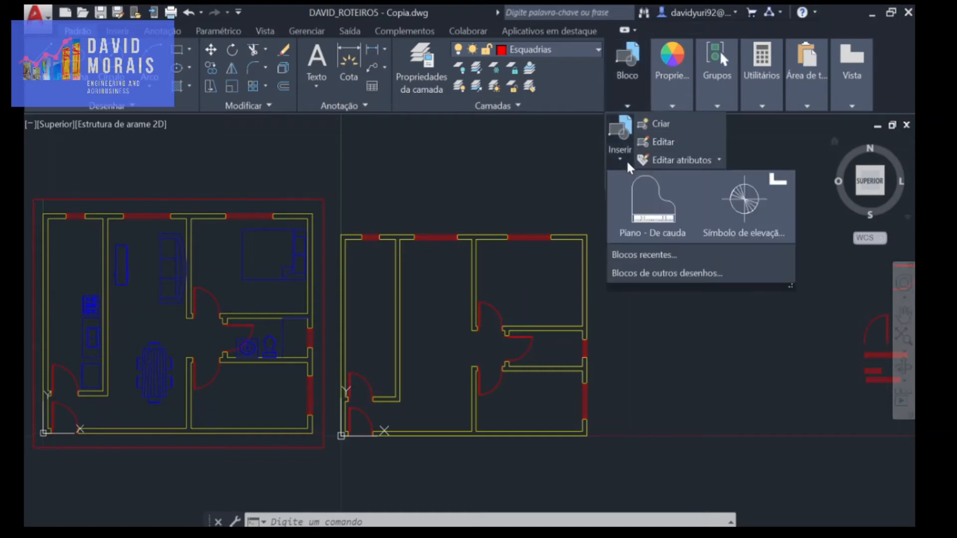
click(668, 273)
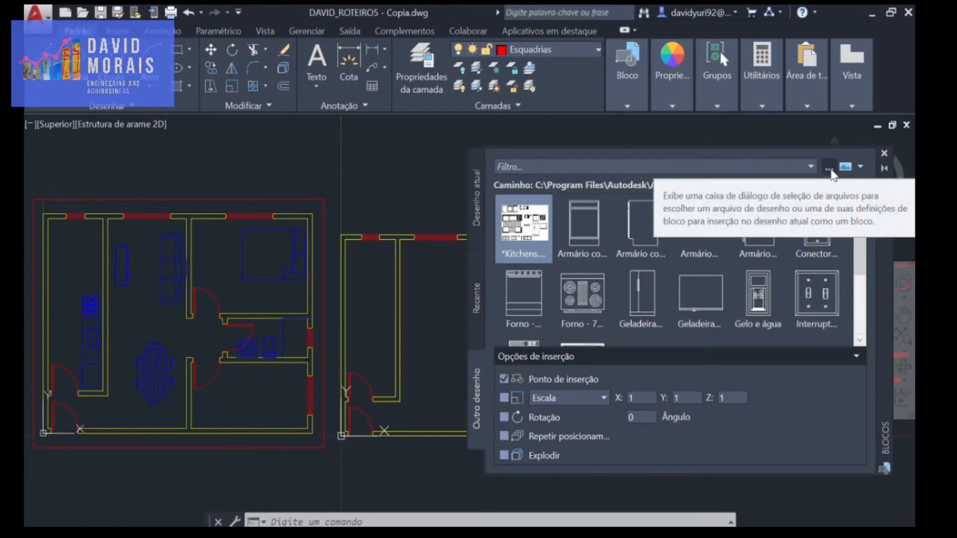
click(831, 170)
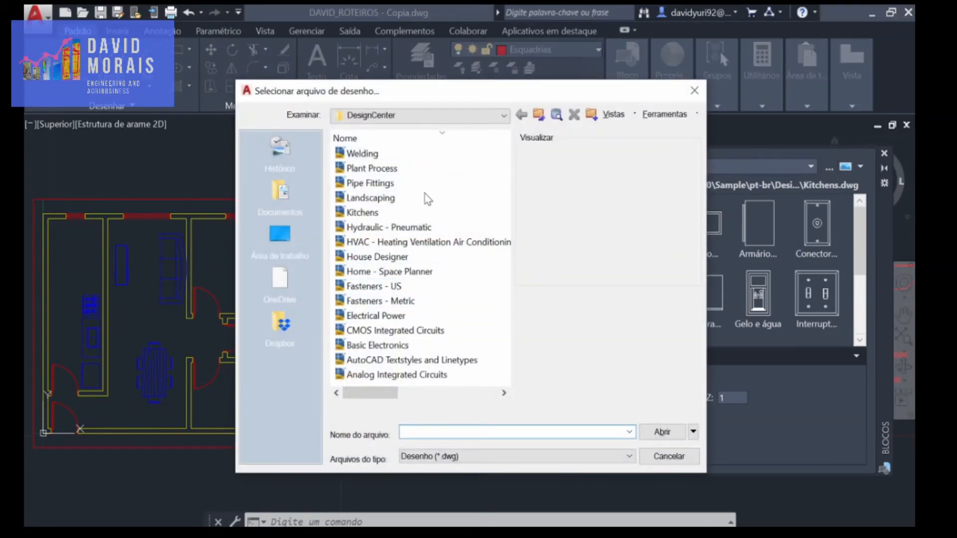
click(403, 257)
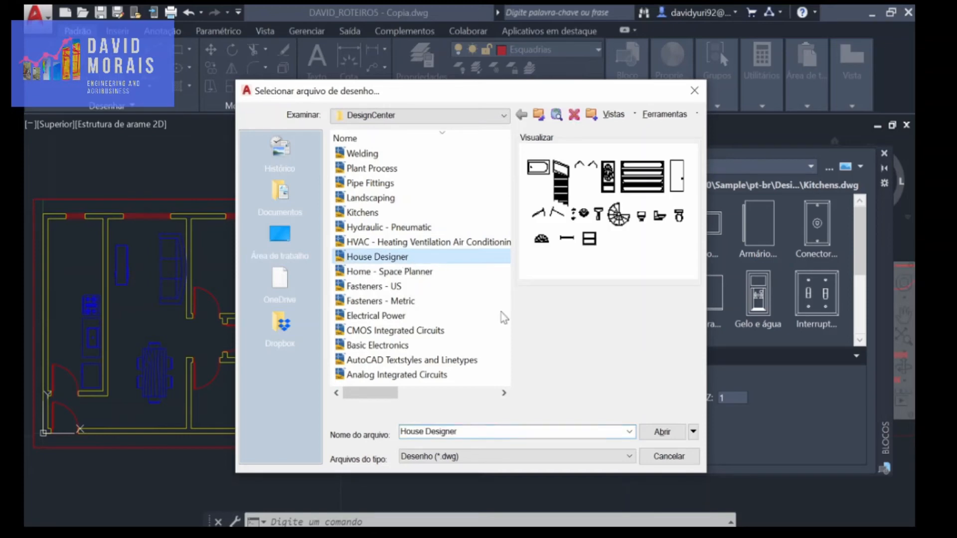
click(653, 432)
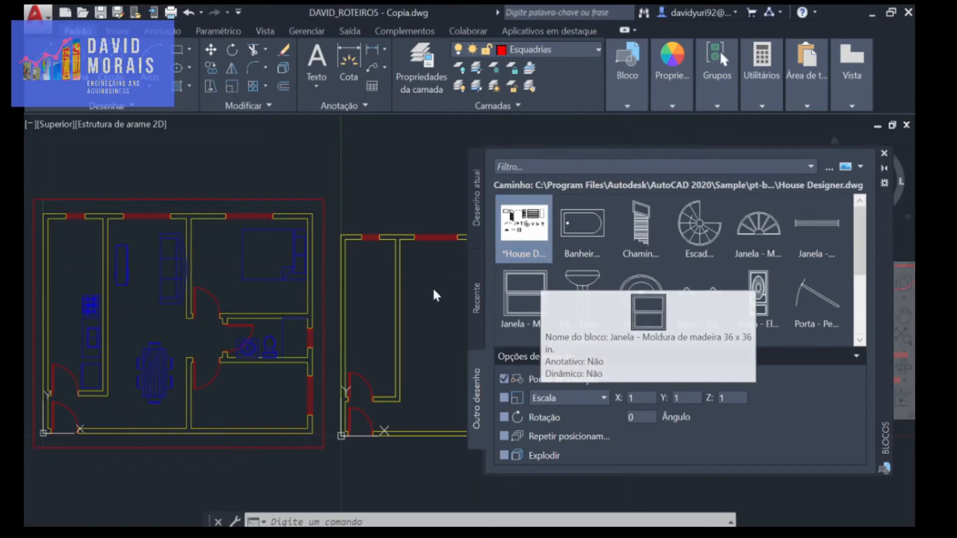
Step: Look through the House Designer blocks in the palette with the unfurnished floor plan in view beside it
mouse_move(418, 288)
middle_down()
mouse_move(359, 265)
mouse_move(323, 282)
middle_up()
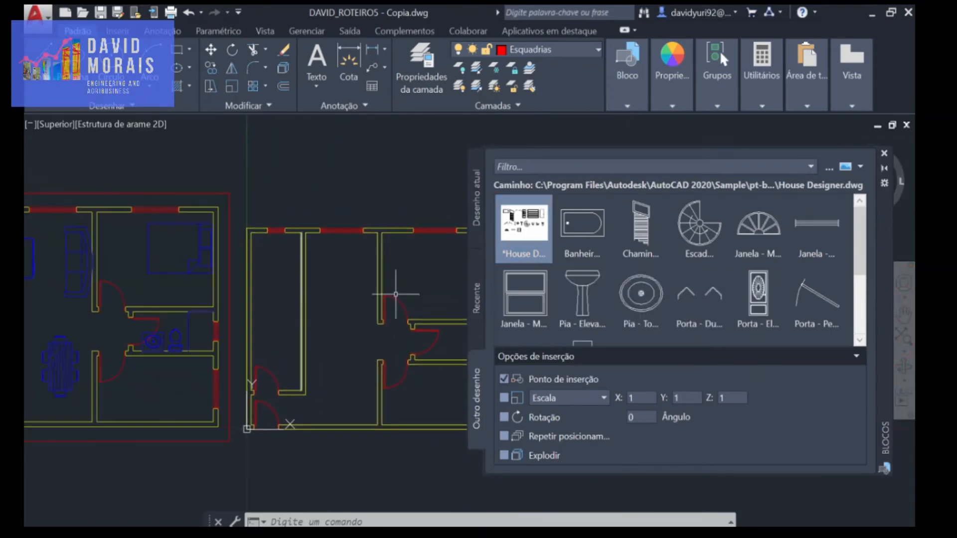
scroll(618, 312, down, 4)
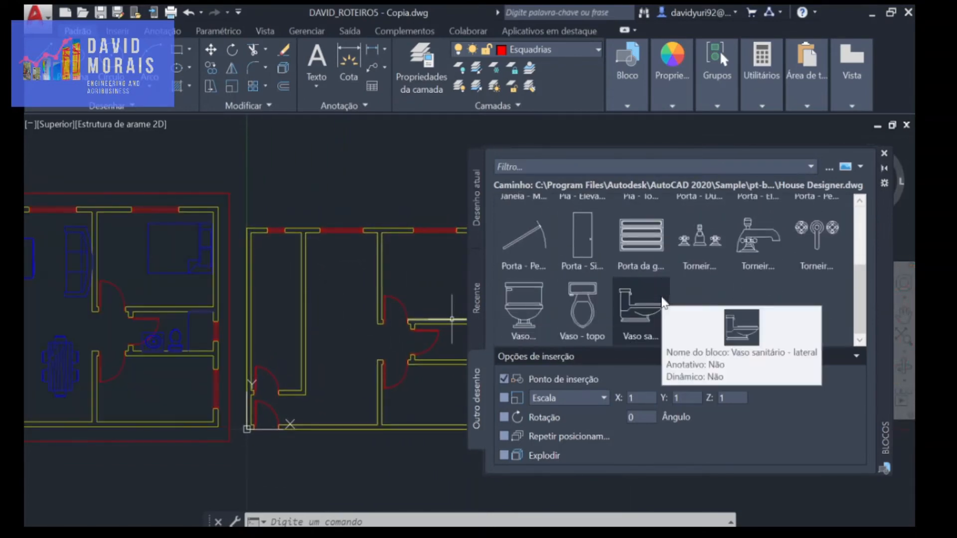
scroll(615, 318, up, 4)
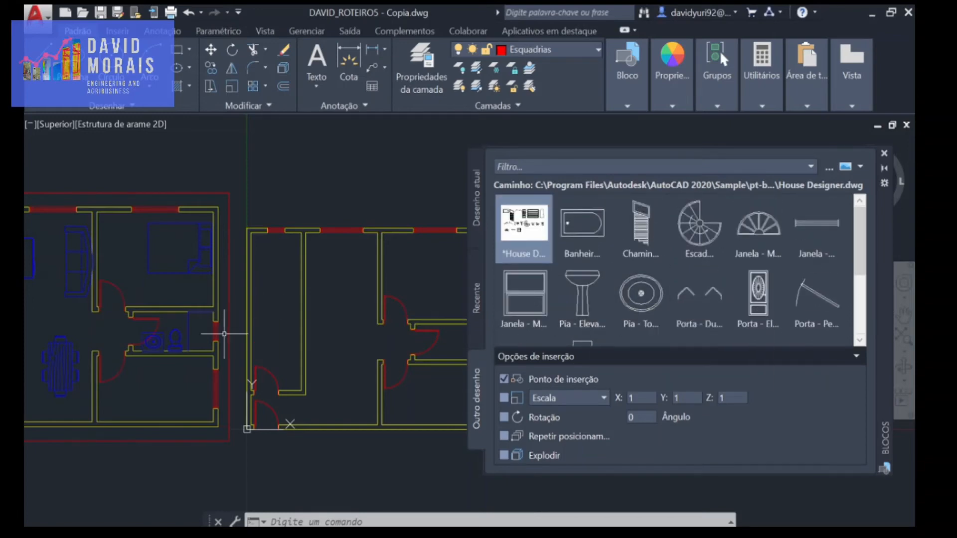
scroll(152, 359, up, 2)
scroll(129, 309, up, 2)
scroll(125, 317, down, 5)
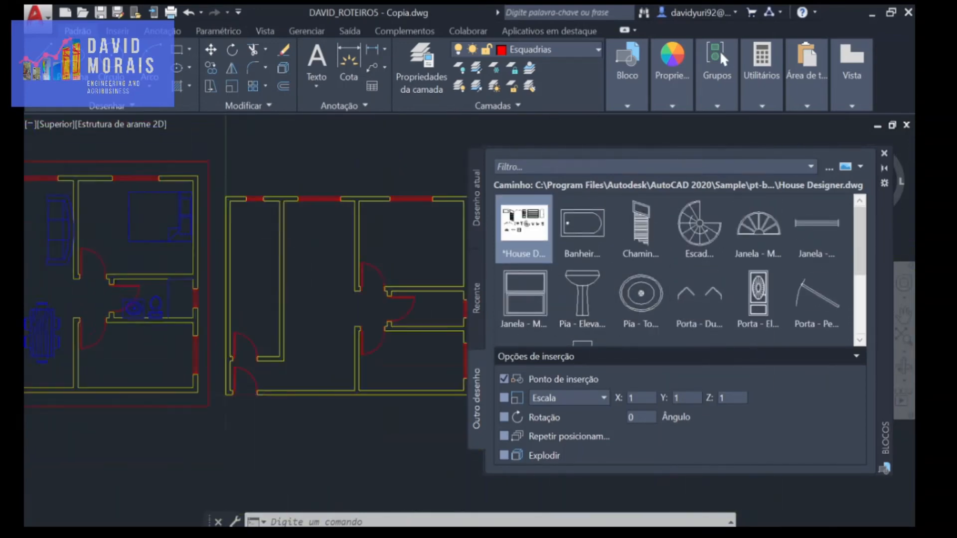
middle_drag(386, 288, 343, 287)
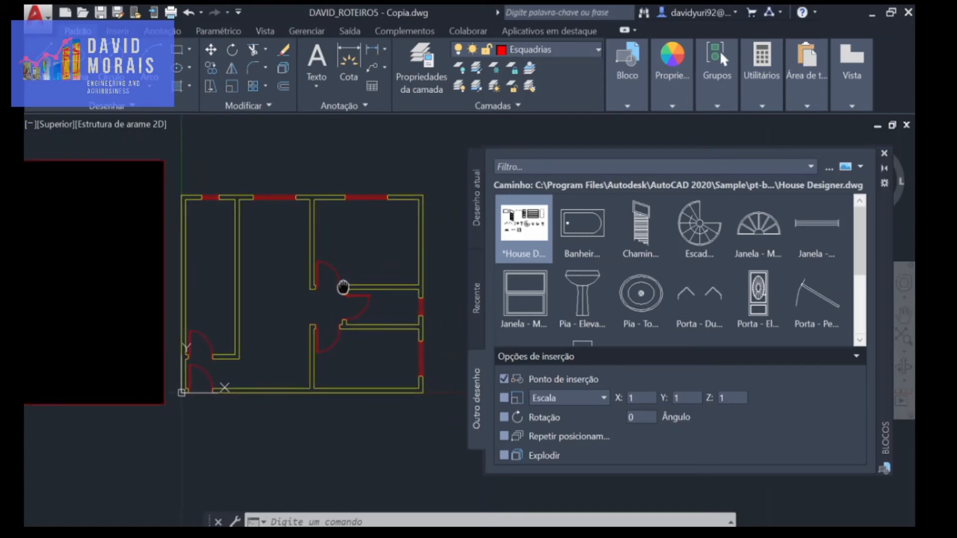
Step: Choose the Vaso - topo block from the House Designer blocks and set its X, Y and Z insertion scale to 0.8
scroll(643, 299, down, 2)
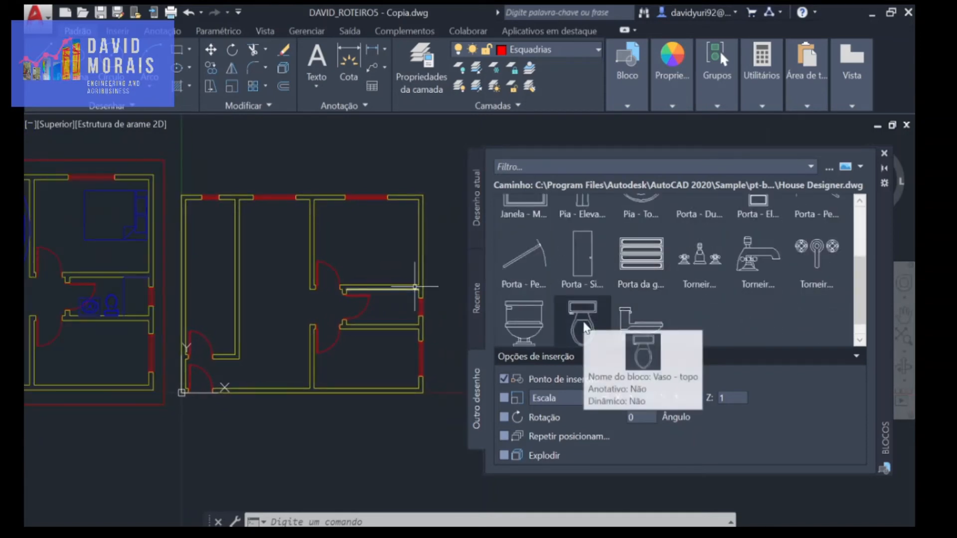
click(579, 338)
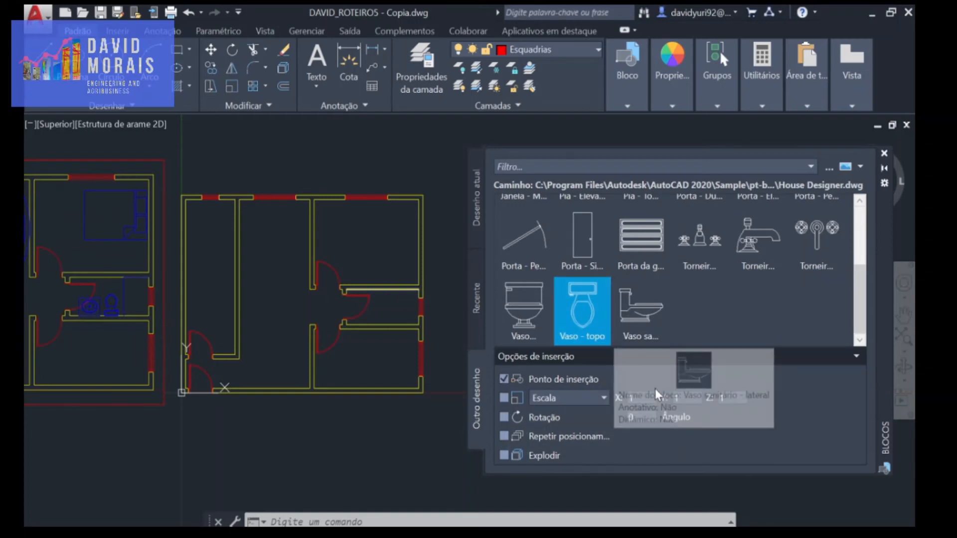
click(508, 399)
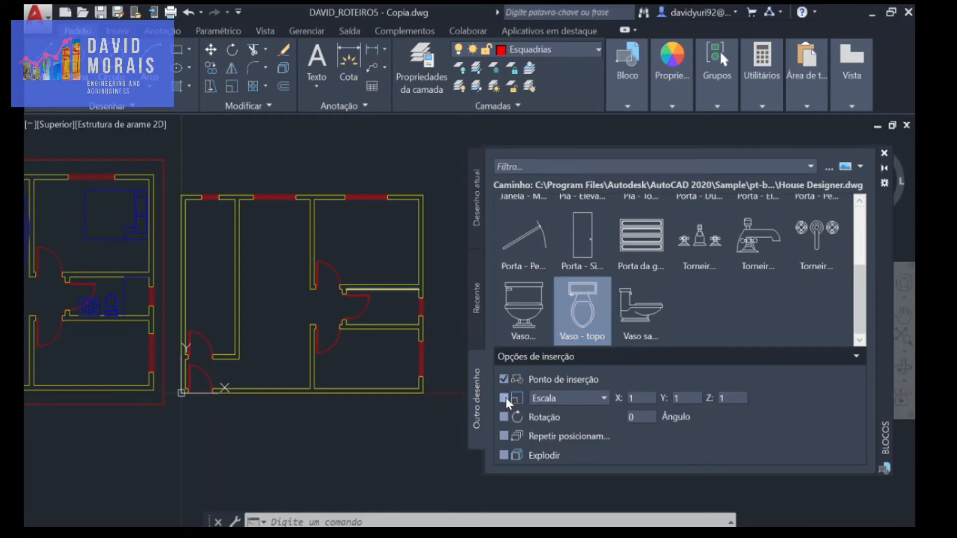
click(621, 397)
click(676, 398)
click(712, 397)
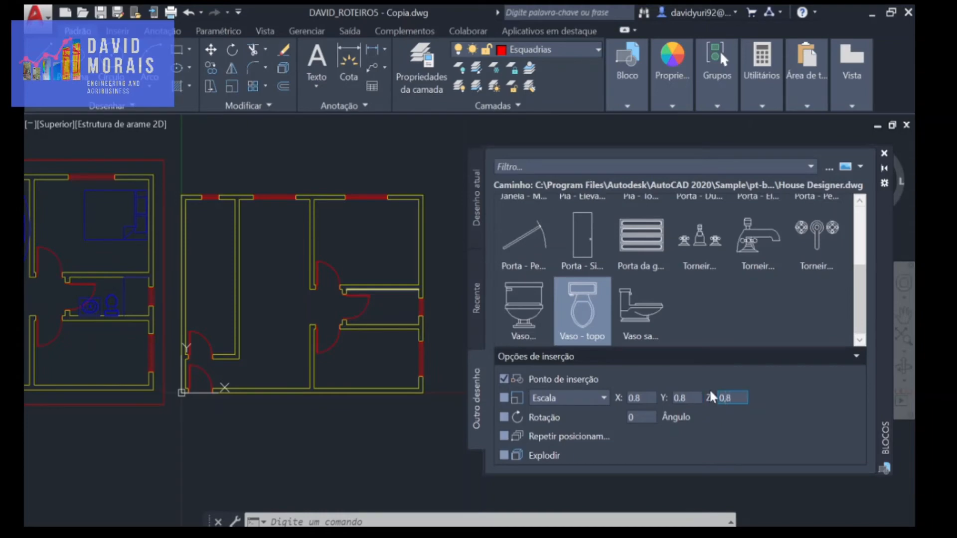
click(710, 379)
click(731, 397)
click(701, 382)
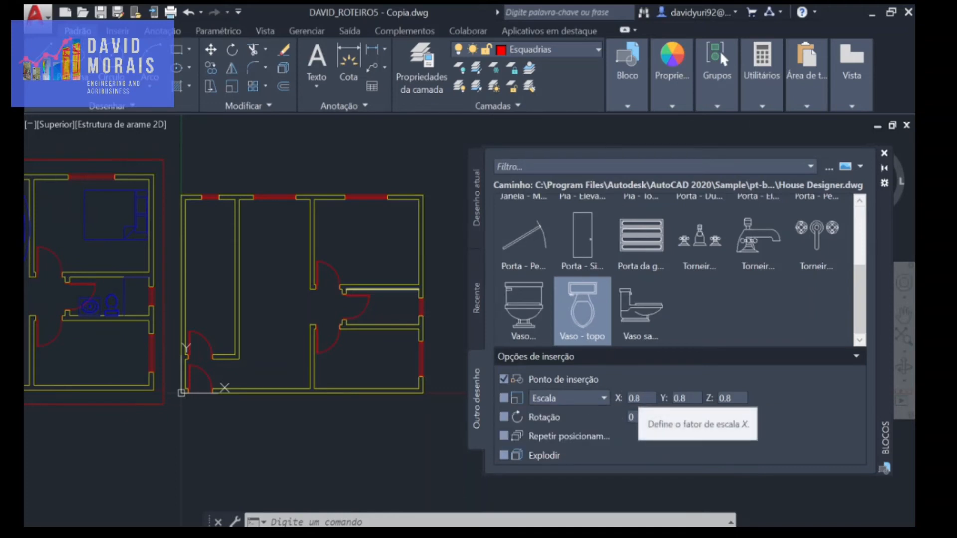
Step: Insert the Vaso - topo block in the middle of the bathroom at the 0.8 scale
drag(583, 311, 421, 289)
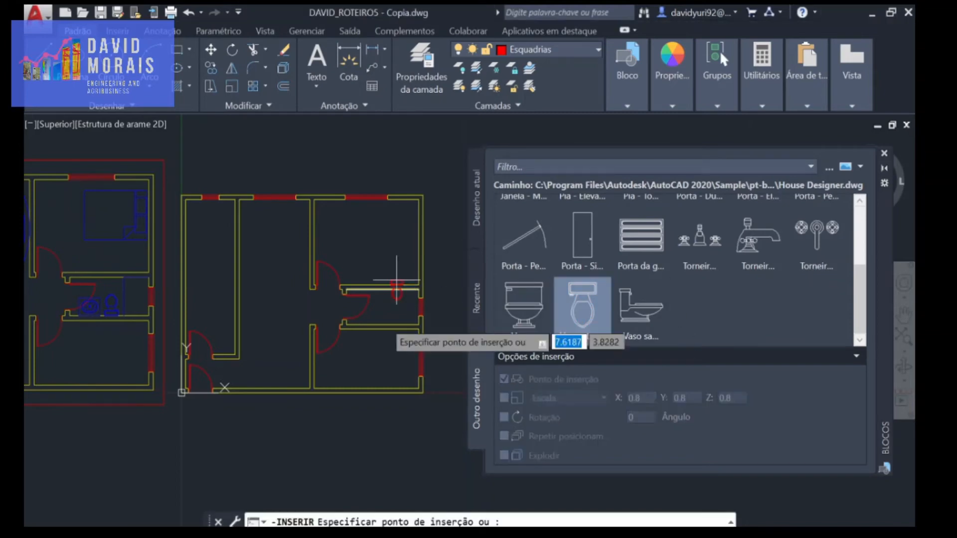
scroll(383, 307, up, 2)
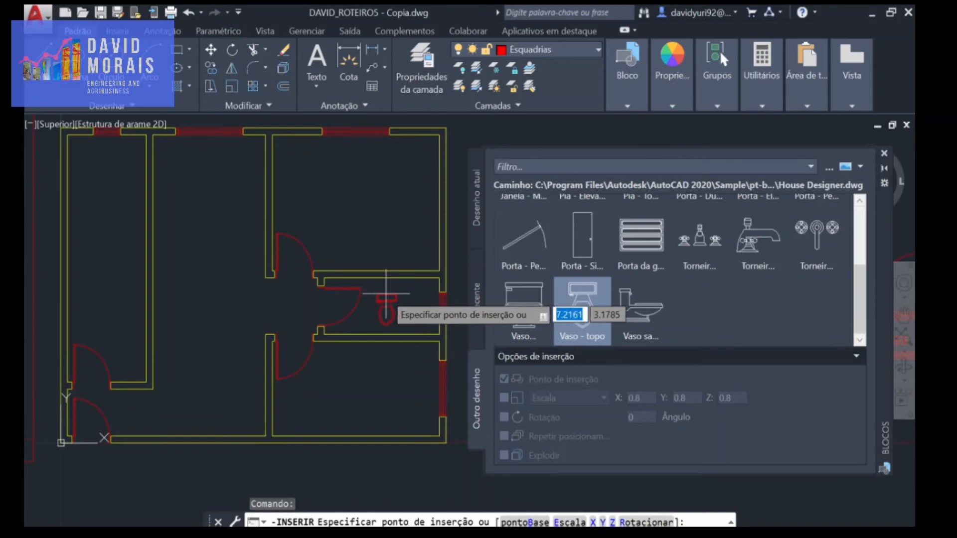
click(385, 296)
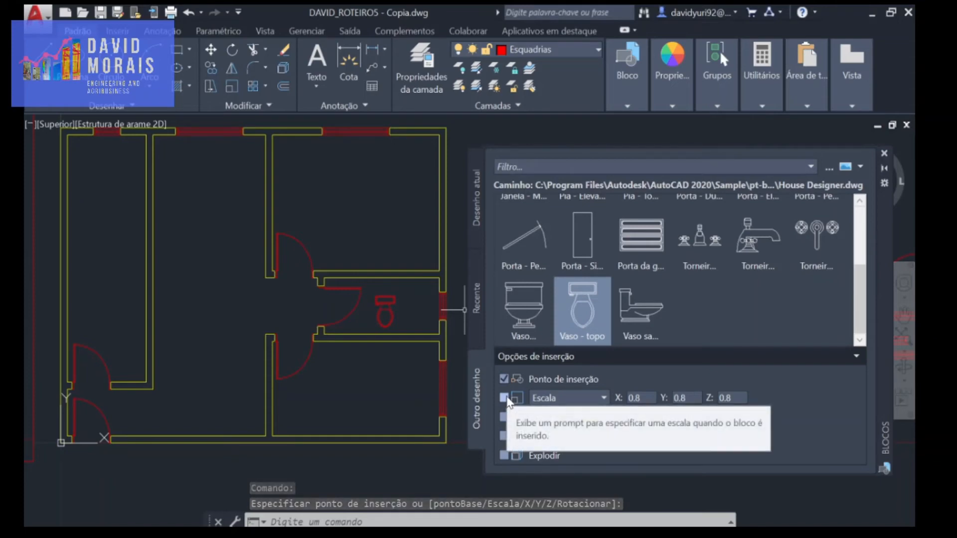
Step: Try to insert a second Vaso - topo block with the scale prompt enabled, and delete the toilet already placed in the bathroom
click(504, 398)
click(571, 311)
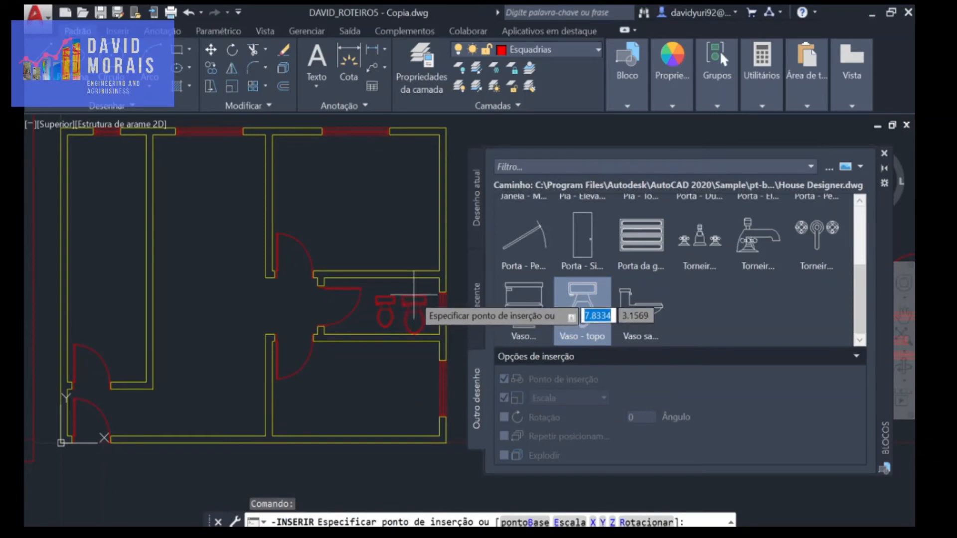
click(414, 297)
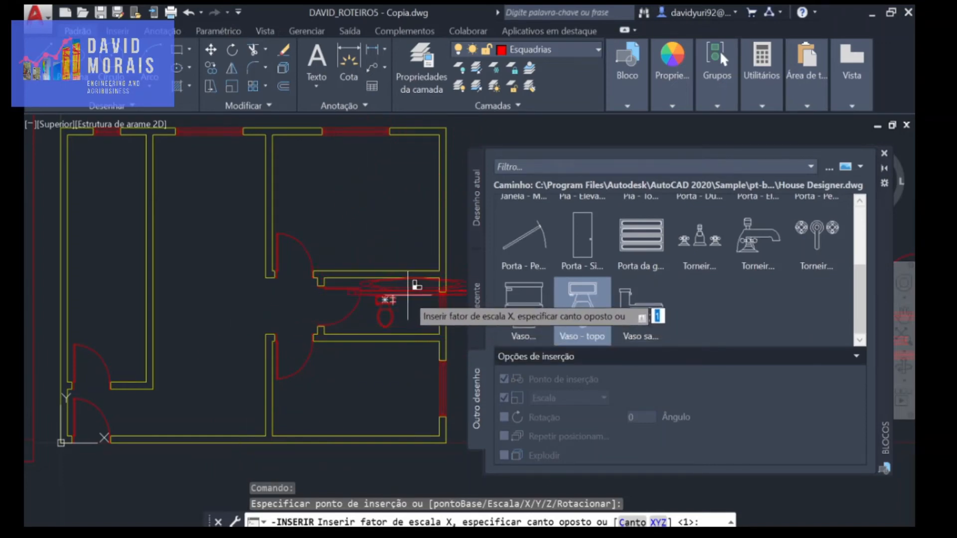
key(Escape)
key(Escape)
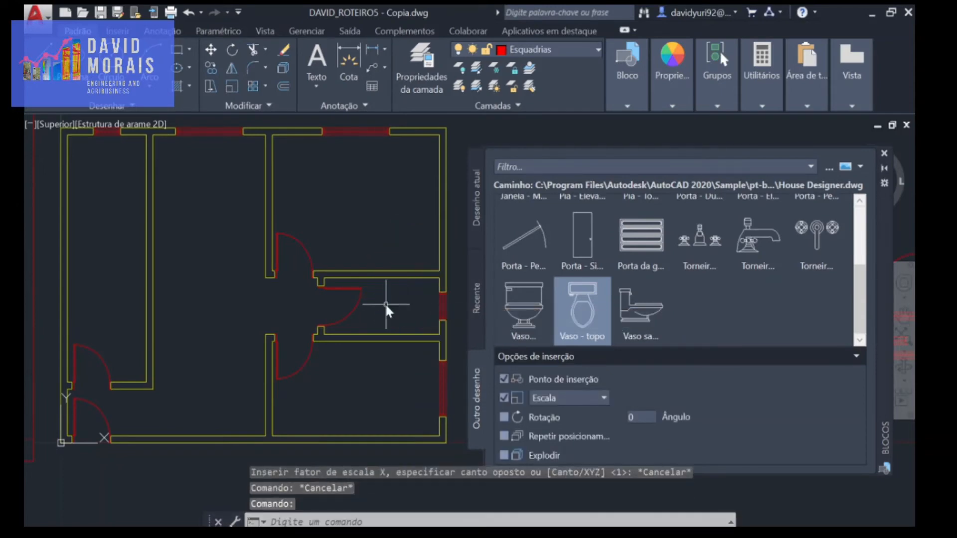
key(Delete)
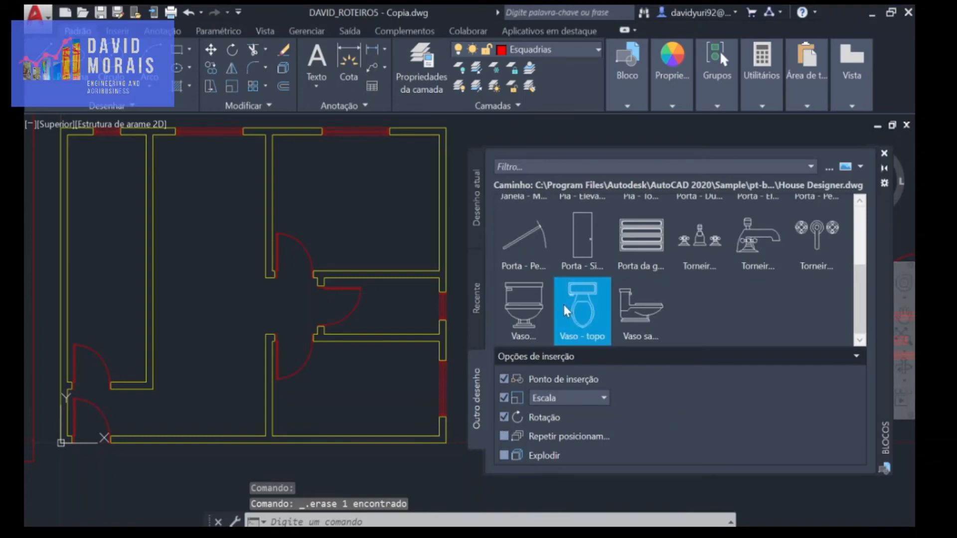
Step: Try to insert the Vaso - topo block in the bathroom with both the scale and rotation prompts enabled
click(582, 309)
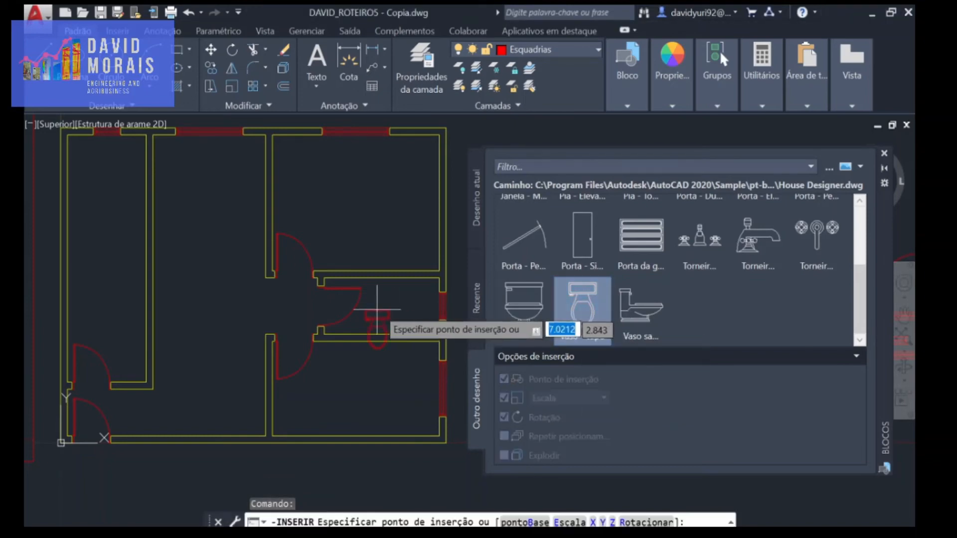
click(396, 298)
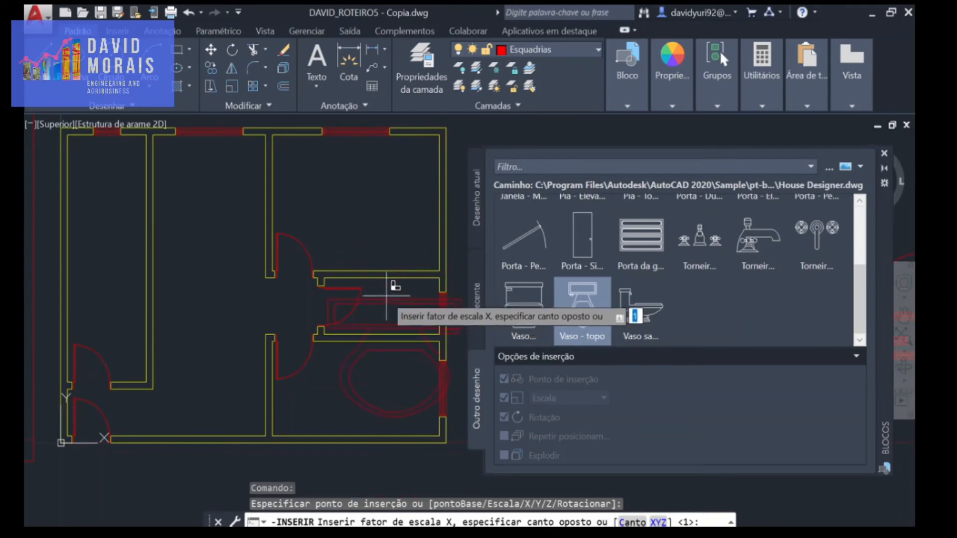
key(Escape)
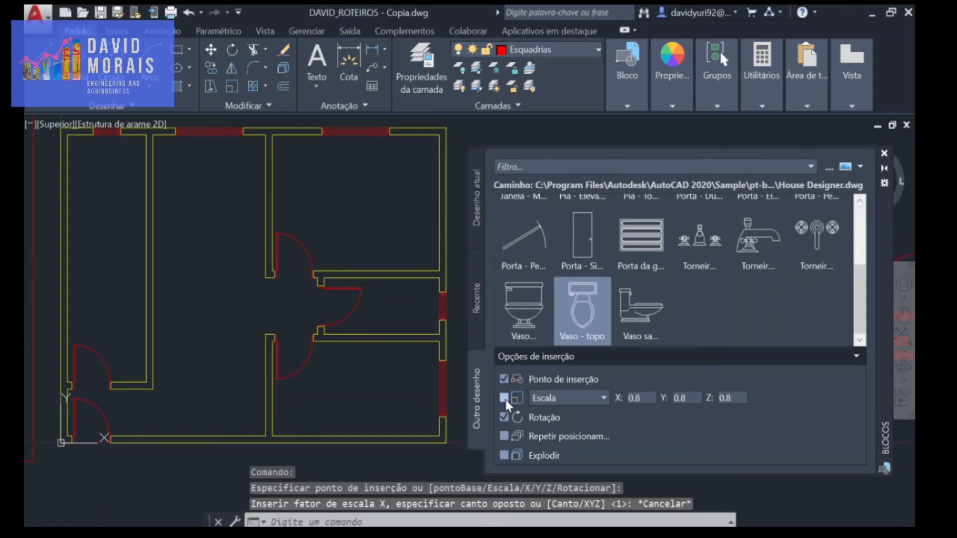
Step: Insert the Vaso - topo block in the bathroom with only the insertion point and rotation prompts enabled, rotated 180°
click(582, 310)
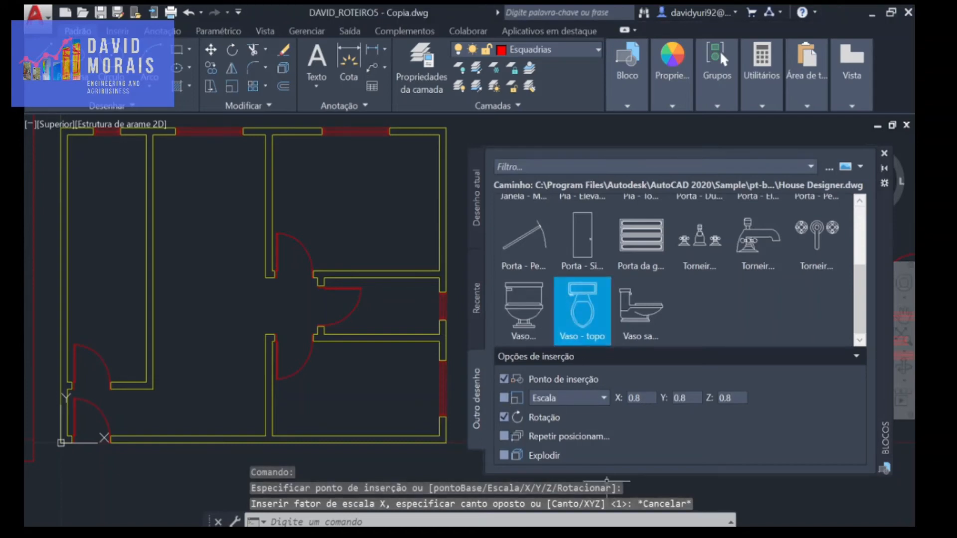
click(398, 303)
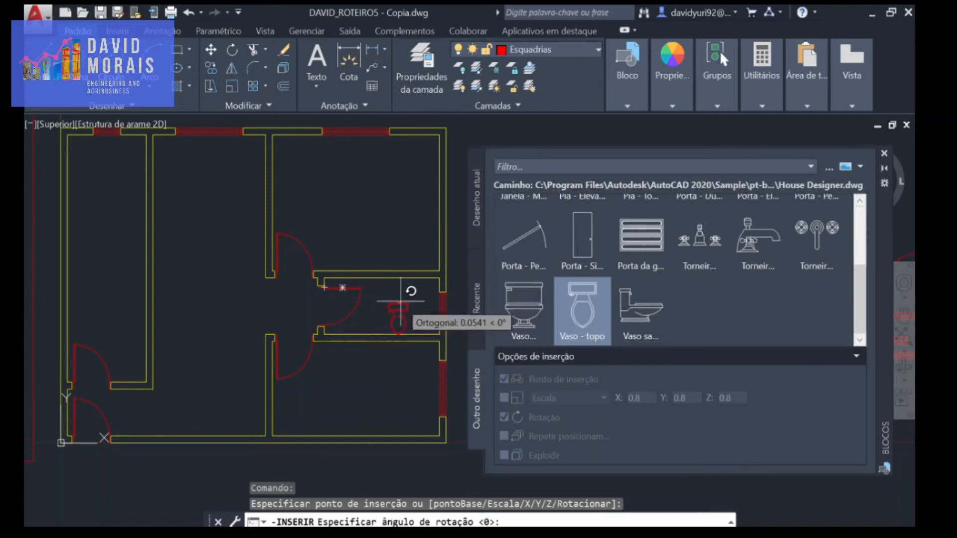
click(381, 299)
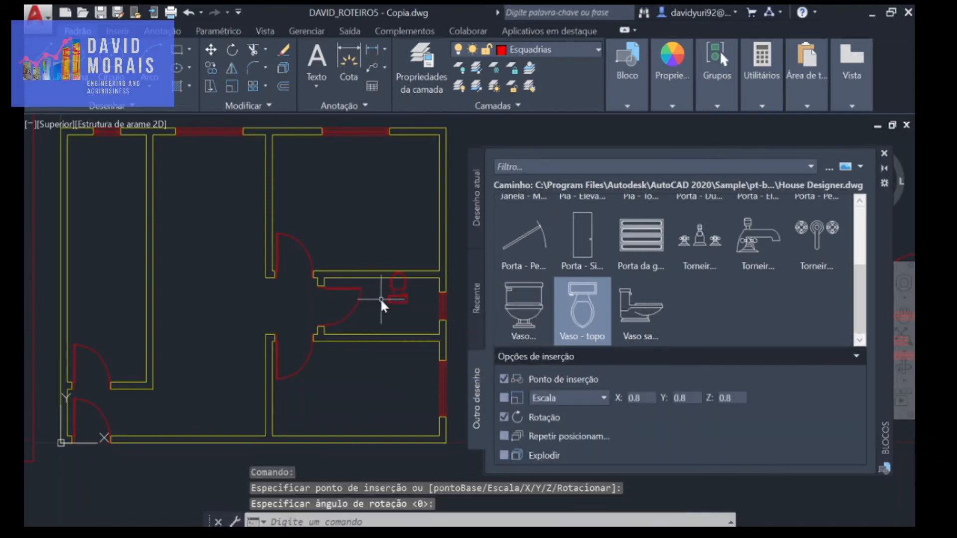
Step: Delete the rotated toilet block from the bathroom
key(Escape)
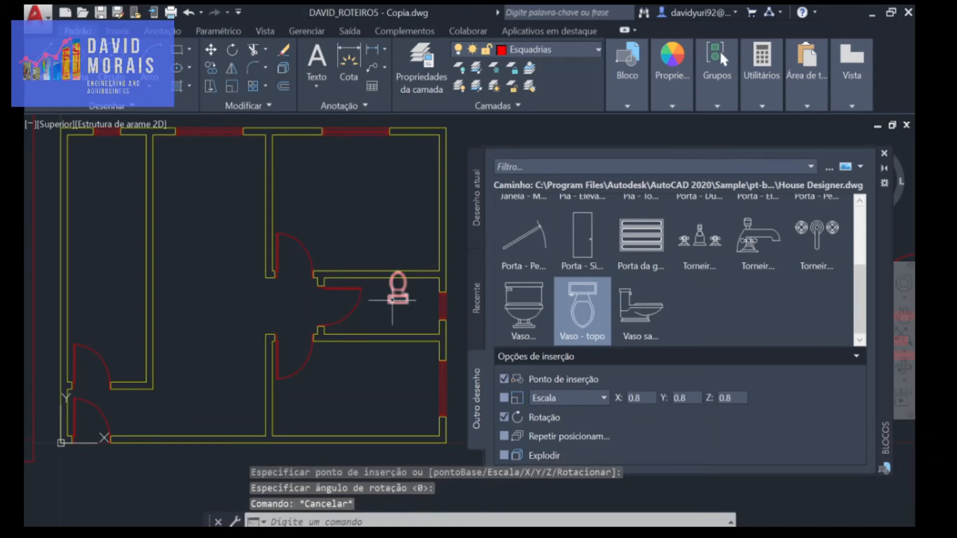
click(392, 300)
key(Delete)
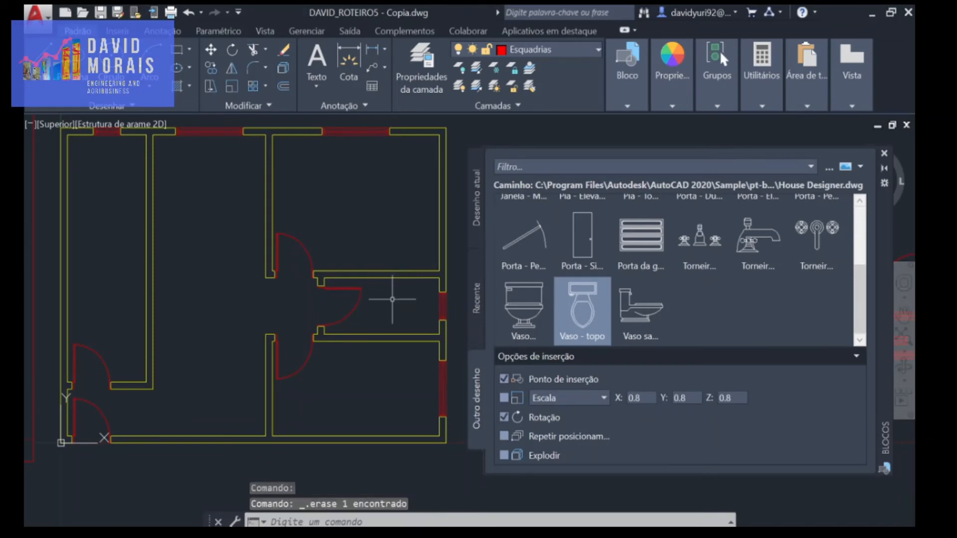
Step: Make Blocos the current layer and insert the Vaso - topo block against the bathroom's lower wall, rotated 180°
click(576, 50)
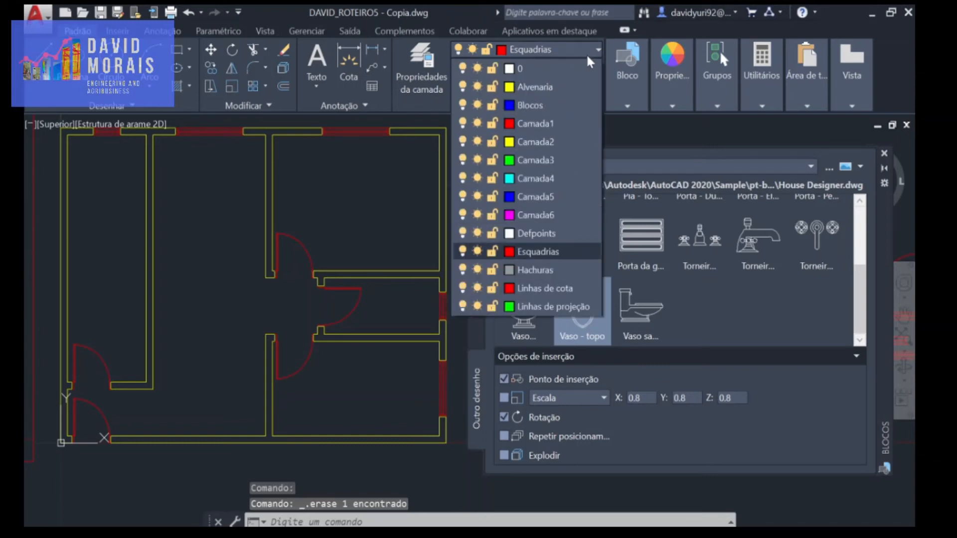
click(543, 105)
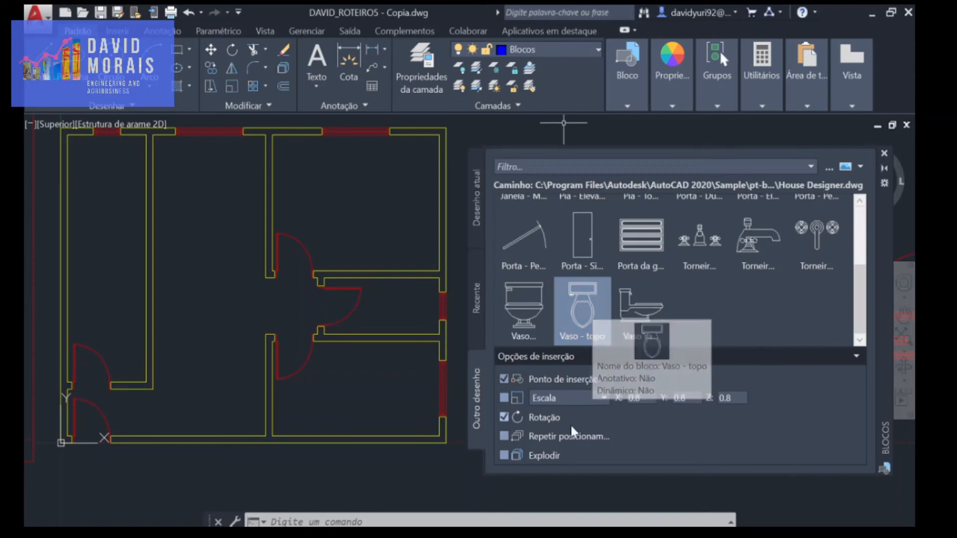
click(591, 316)
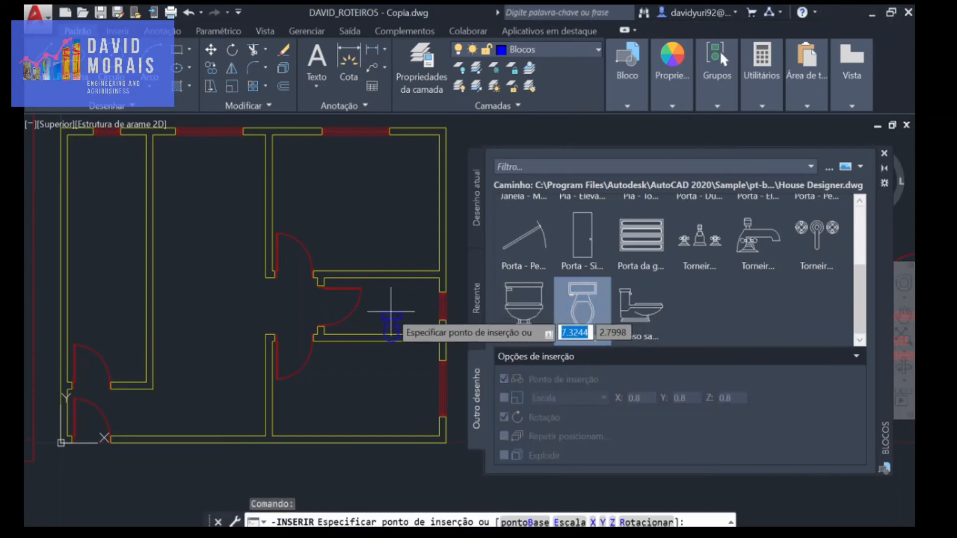
scroll(399, 324, up, 8)
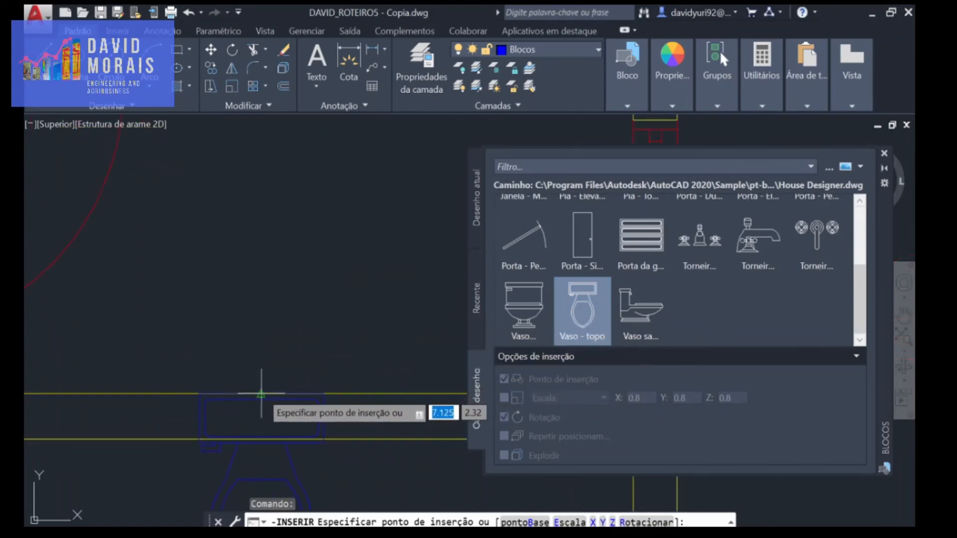
click(261, 394)
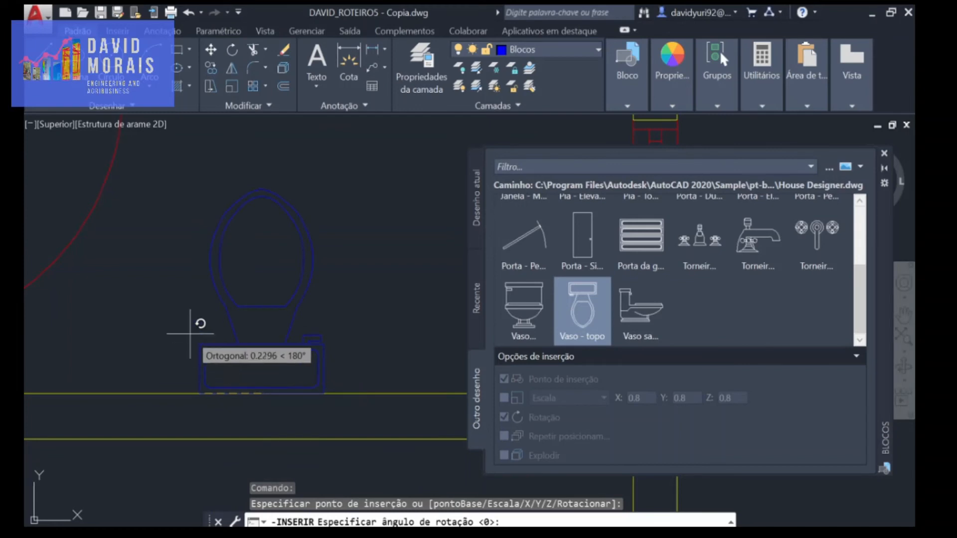
key(Return)
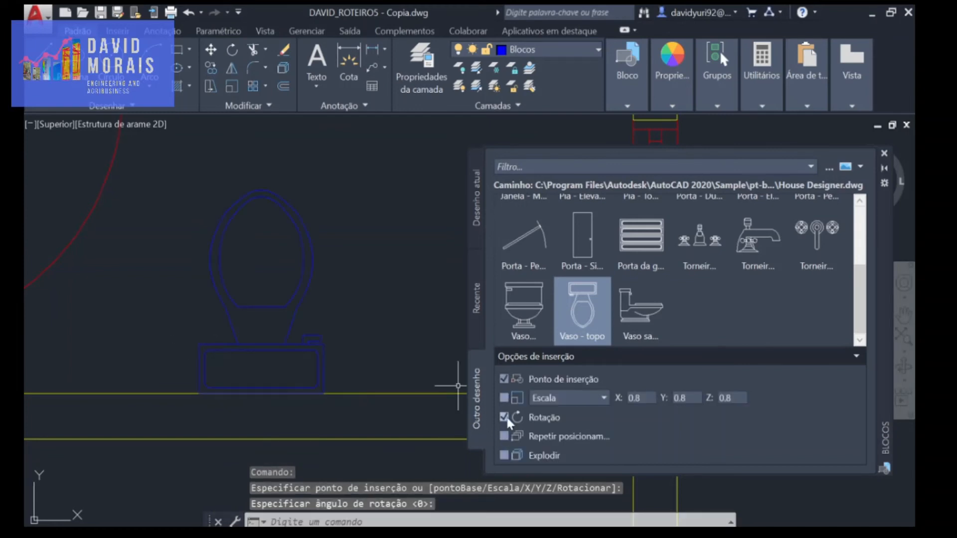
Step: Draw a vertical line along the inner face of the bathroom's window wall, between its upper and lower inner corners
scroll(364, 319, down, 5)
scroll(366, 316, up, 2)
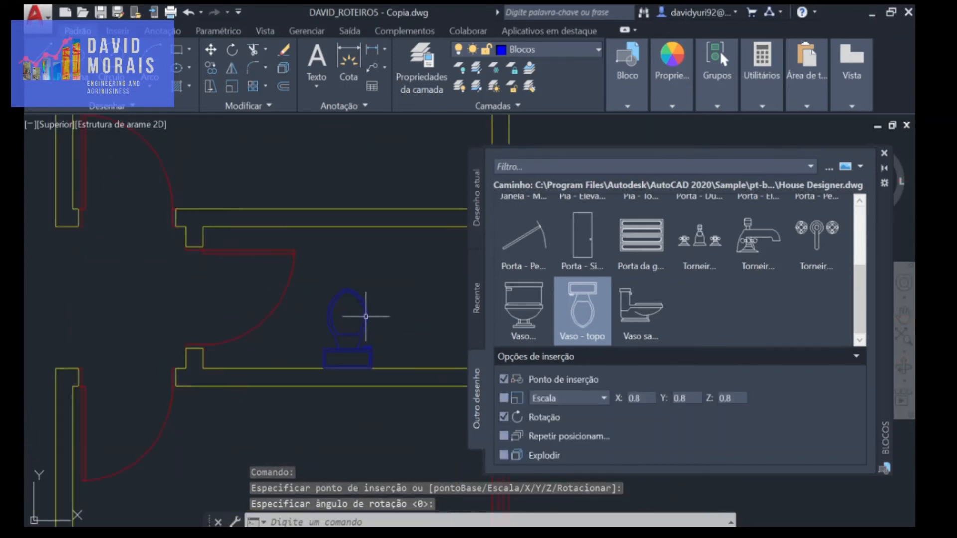
middle_drag(449, 296, 374, 286)
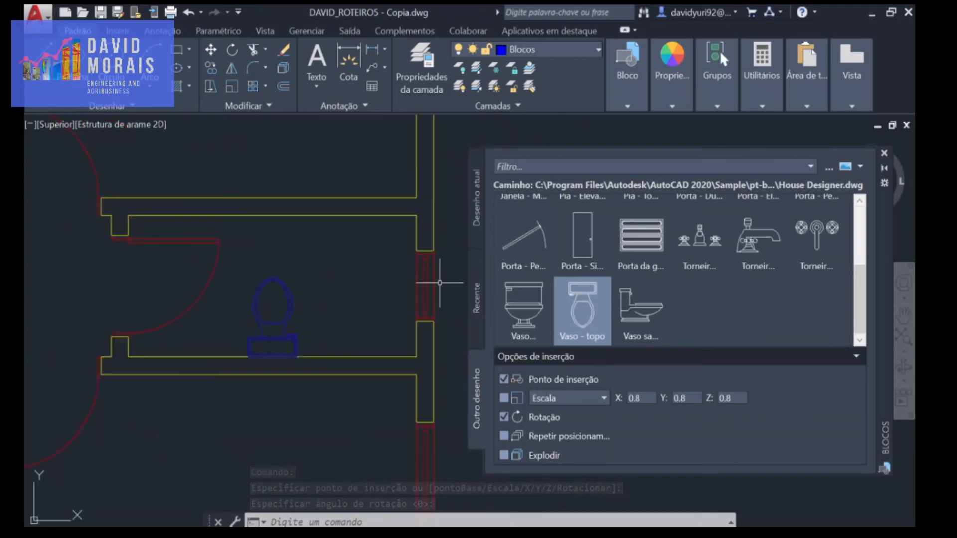
click(50, 70)
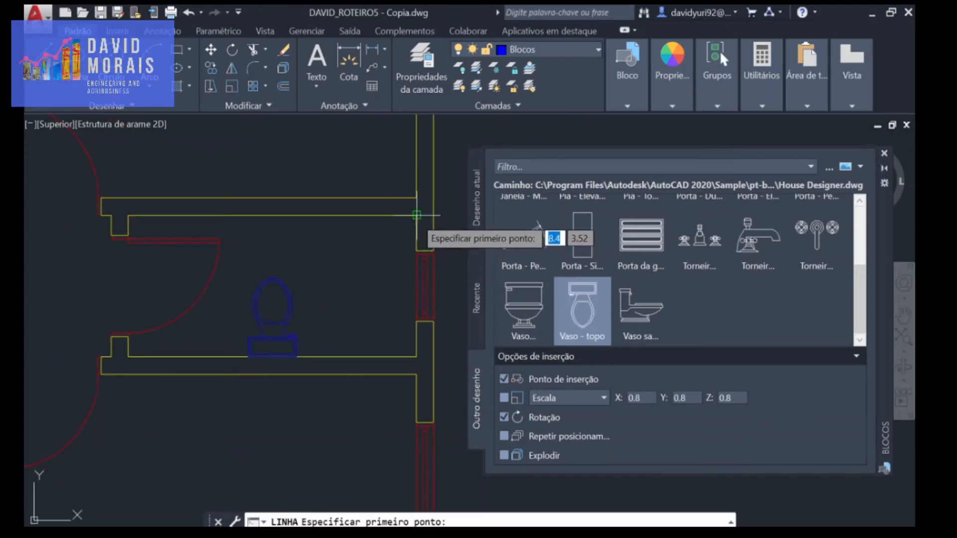
click(417, 215)
key(Escape)
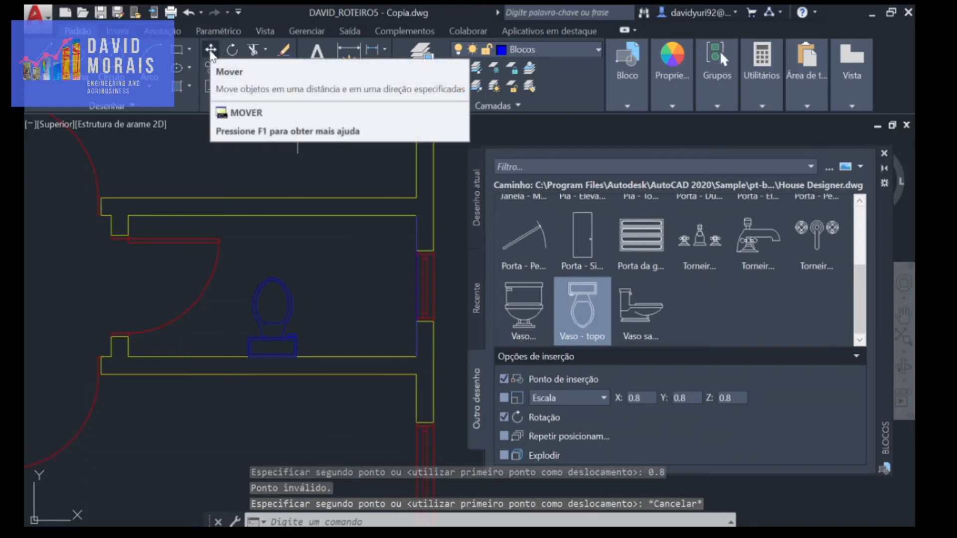
Step: Move the vertical line 0.8 horizontally away from the window wall into the bathroom
click(209, 50)
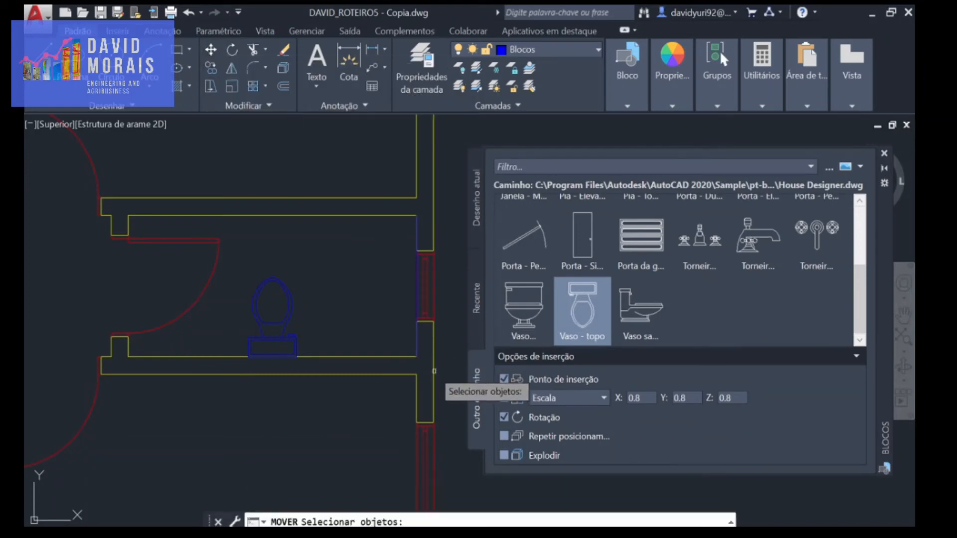
click(418, 338)
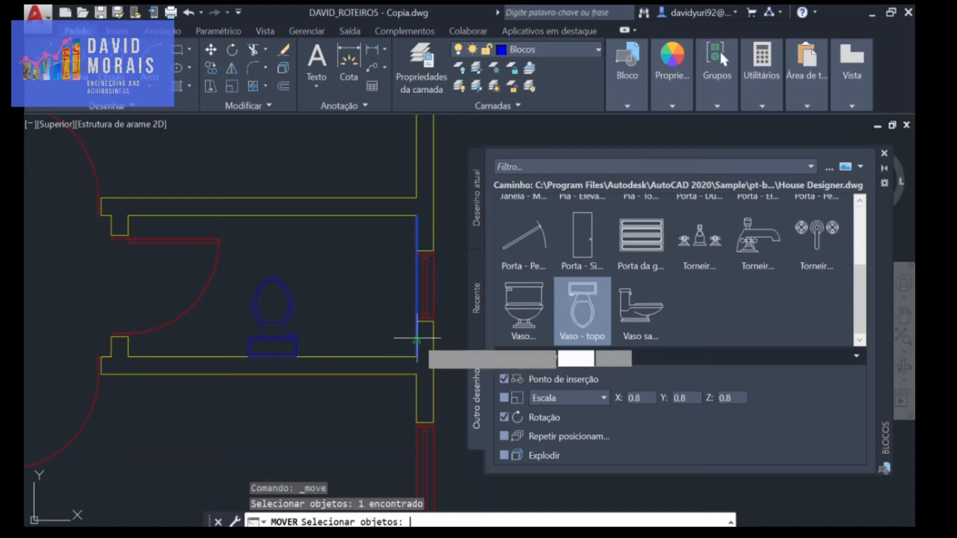
key(Return)
click(417, 356)
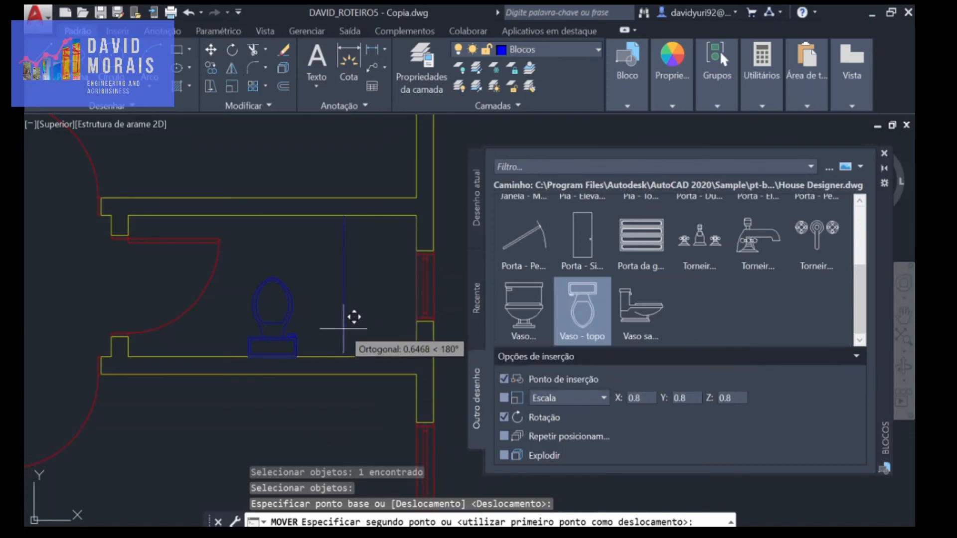
text(0.8)
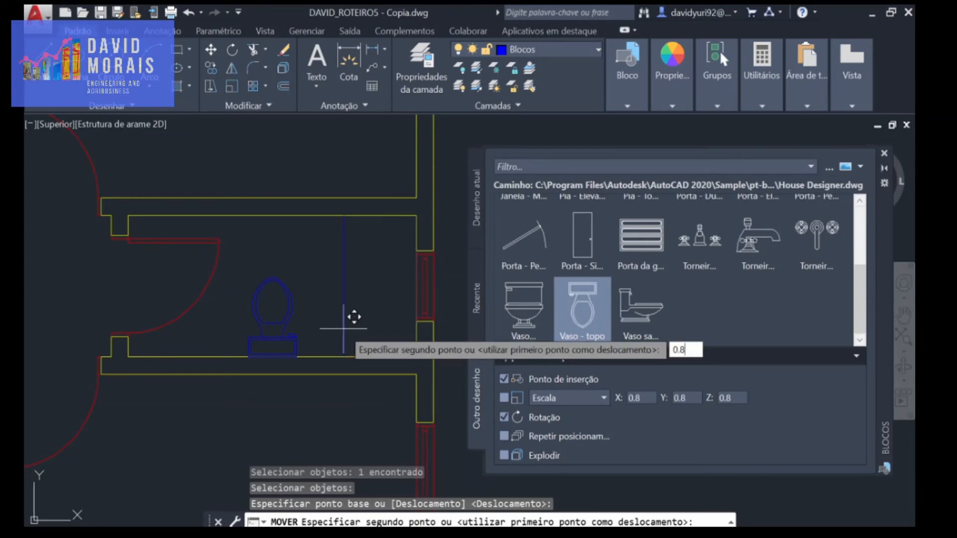
key(Return)
key(Escape)
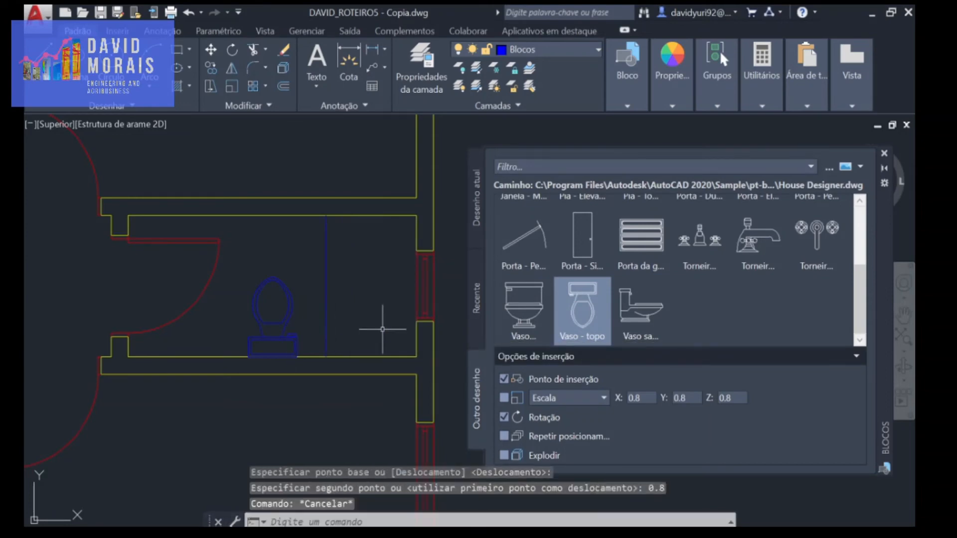
Step: Insert the top-view sink block, Pia - To..., in the bathroom between the door and the toilet, keeping the default rotation of 0
scroll(621, 259, up, 2)
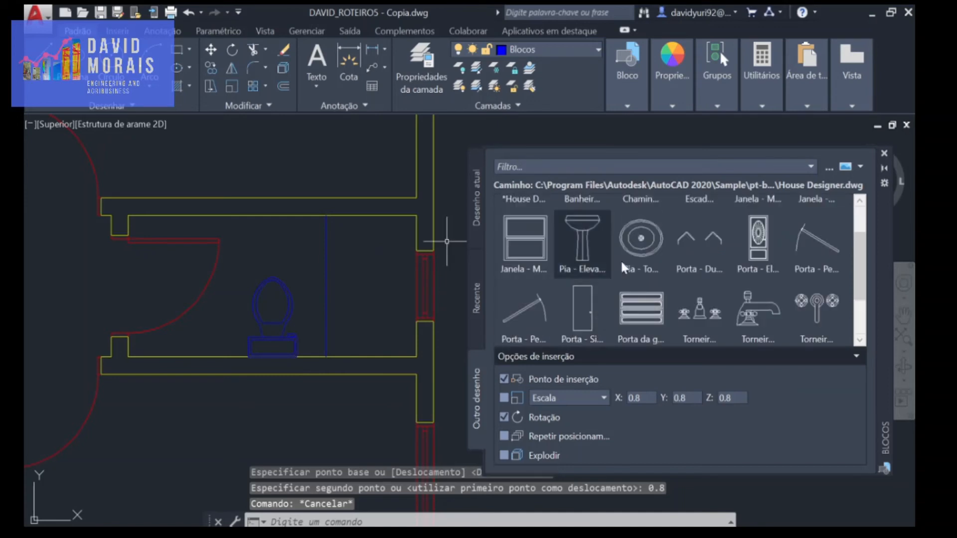
click(643, 248)
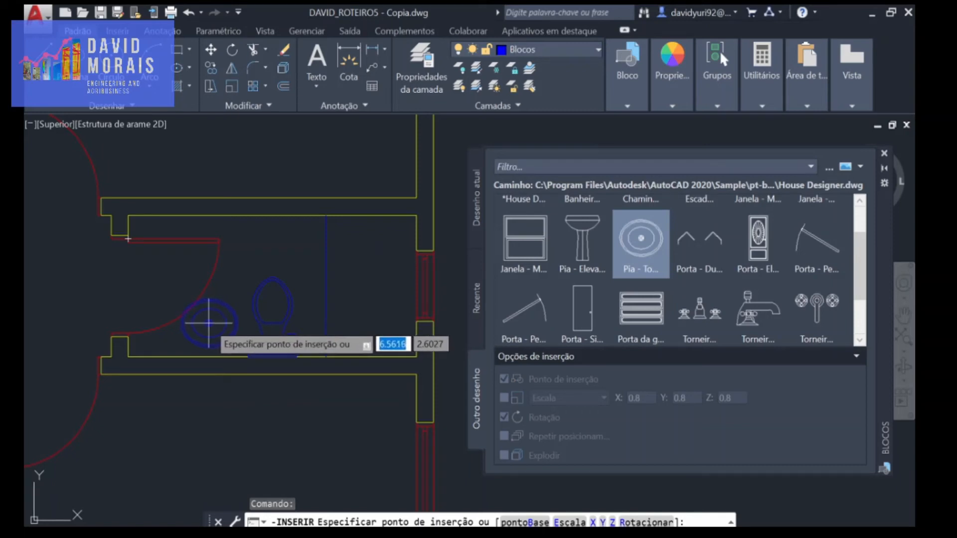
click(217, 326)
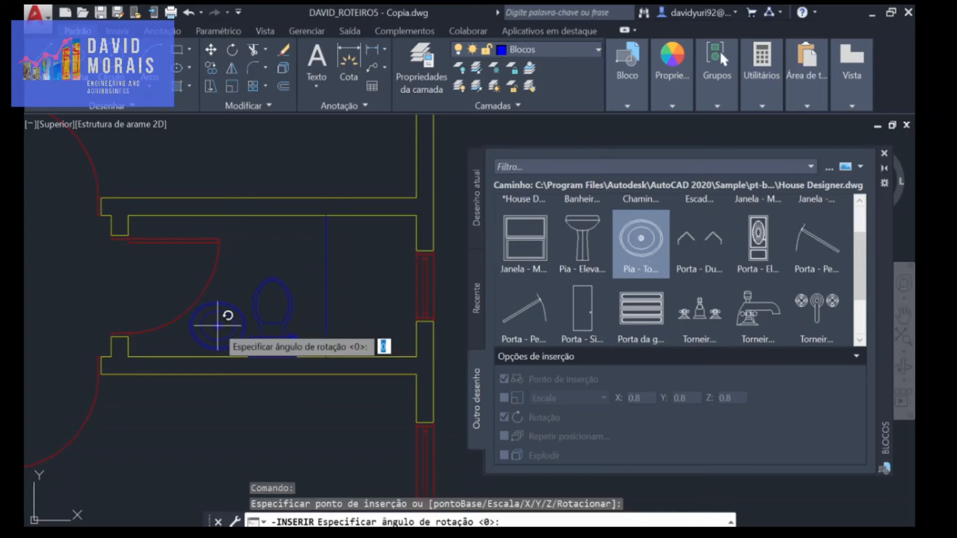
key(Escape)
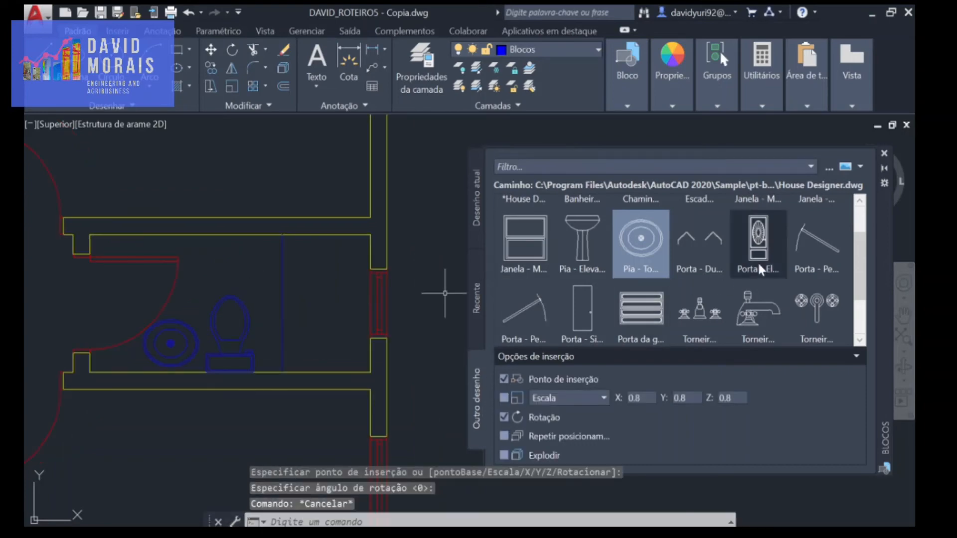
Step: Load the Home - Space Planner drawing from the DesignCenter folder as the block source
click(827, 168)
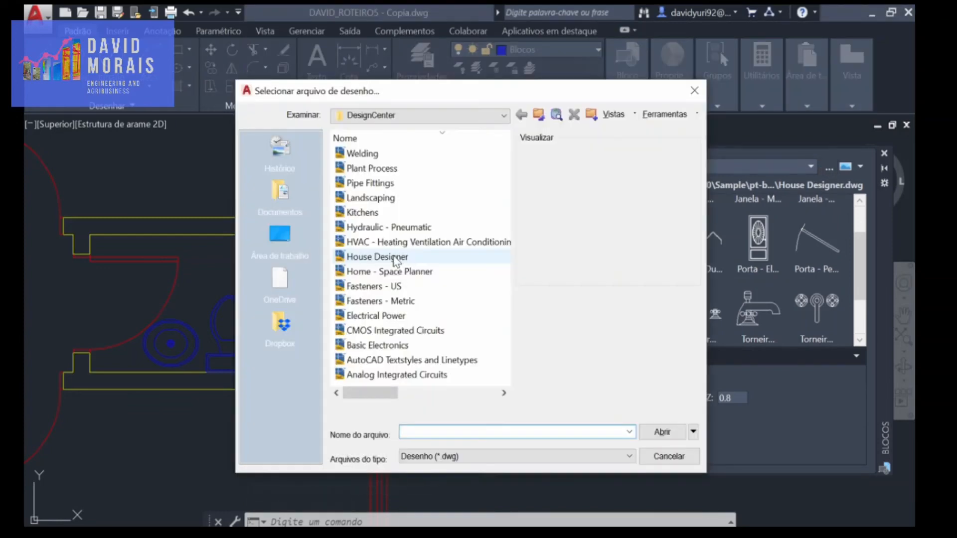
click(394, 256)
click(399, 271)
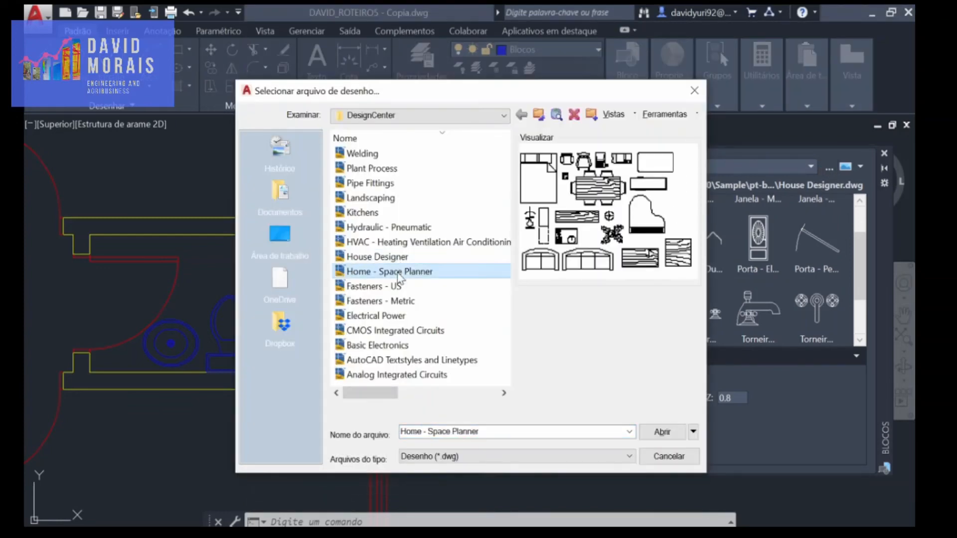
double_click(397, 274)
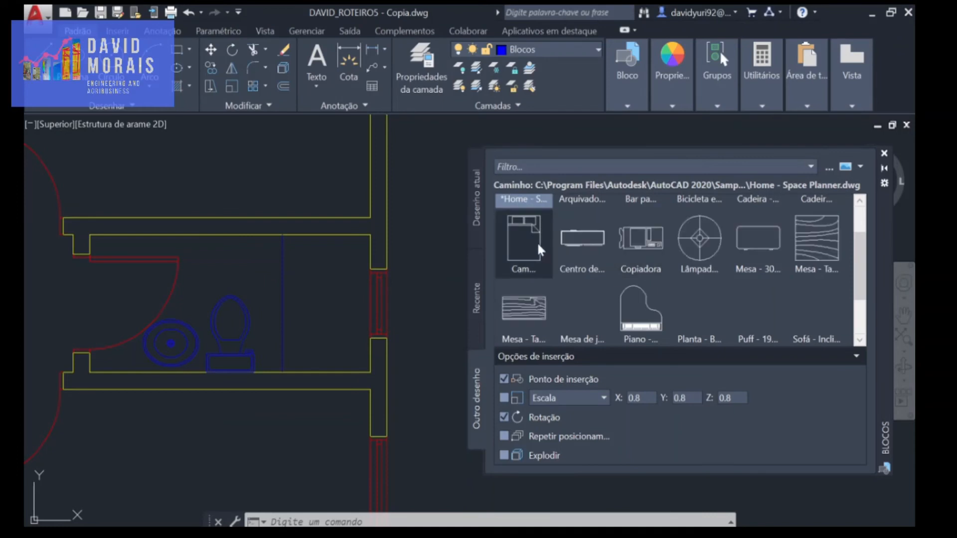
scroll(310, 224, down, 5)
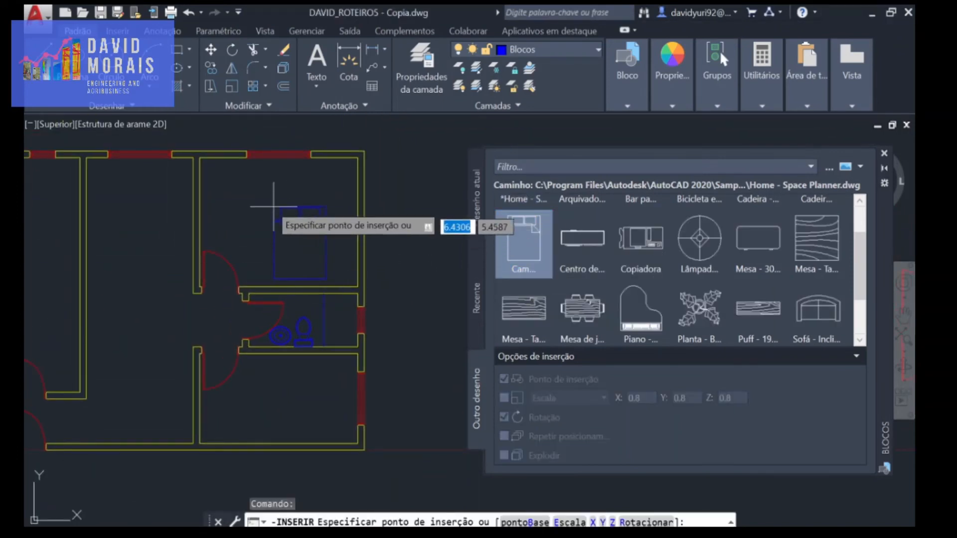
click(347, 202)
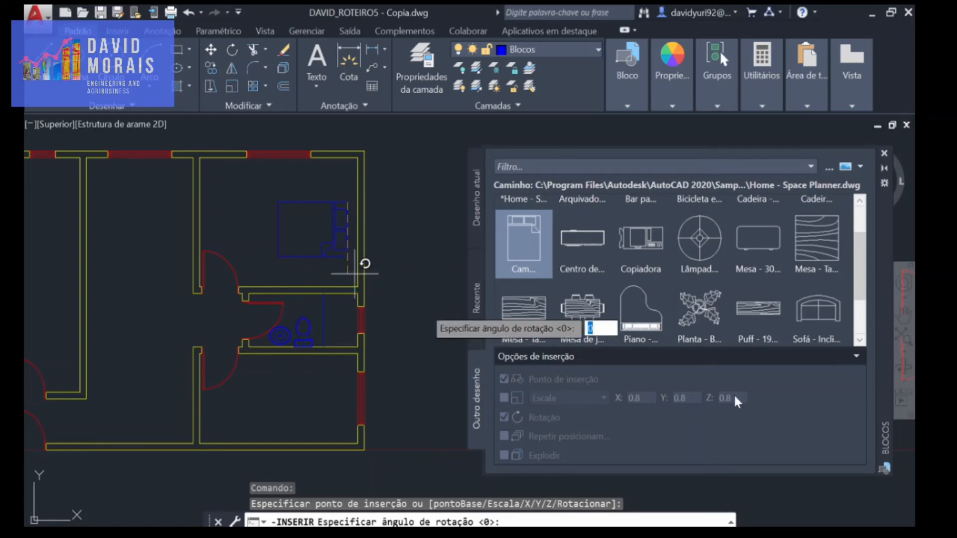
key(Escape)
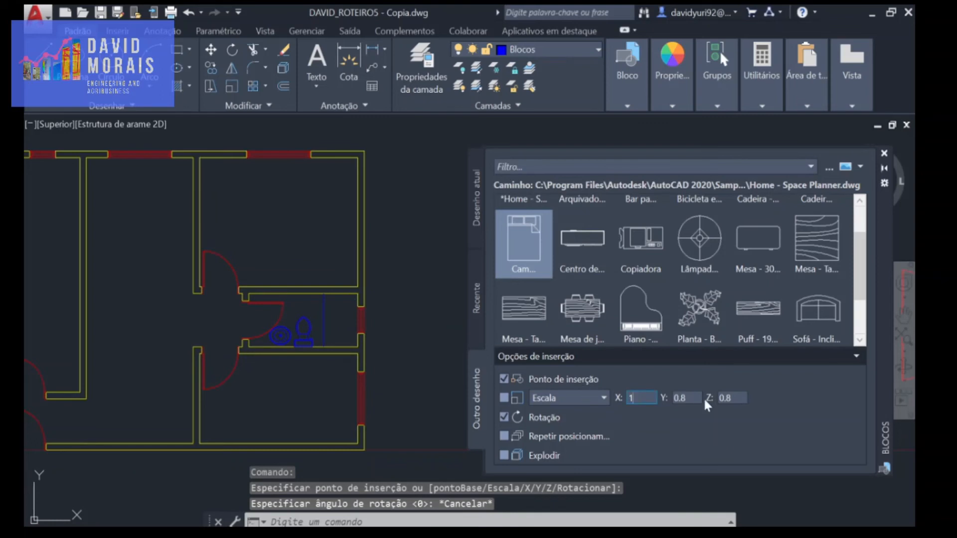
Step: Set the block insertion scale to 1 and insert the bed block in the bedroom above the bathroom, headboard facing the outer wall
key(BackSpace)
key(BackSpace)
key(BackSpace)
text(1)
click(530, 253)
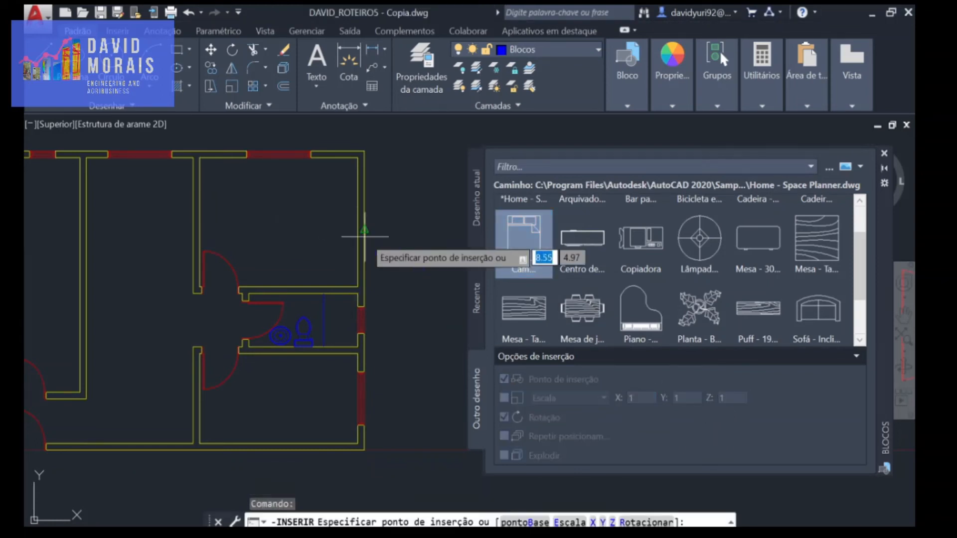
click(344, 223)
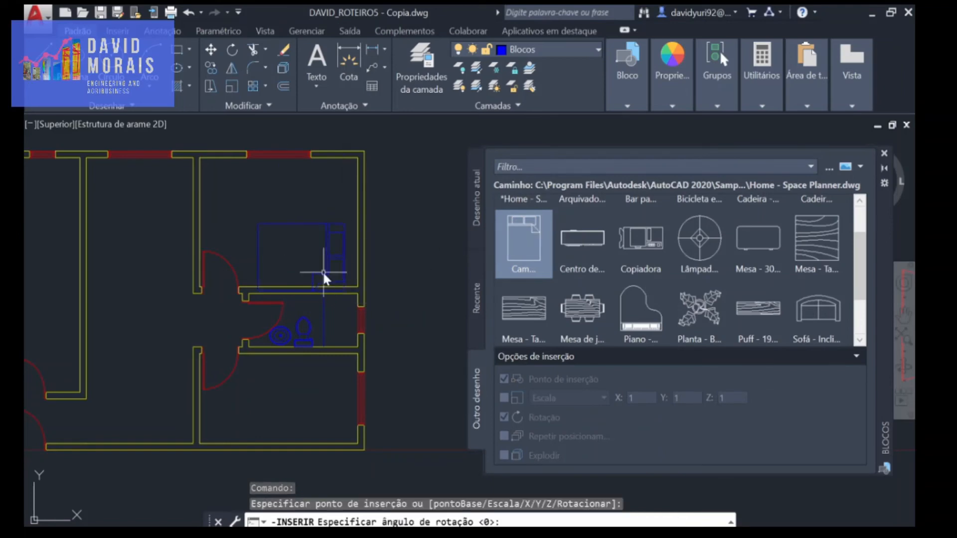
key(Escape)
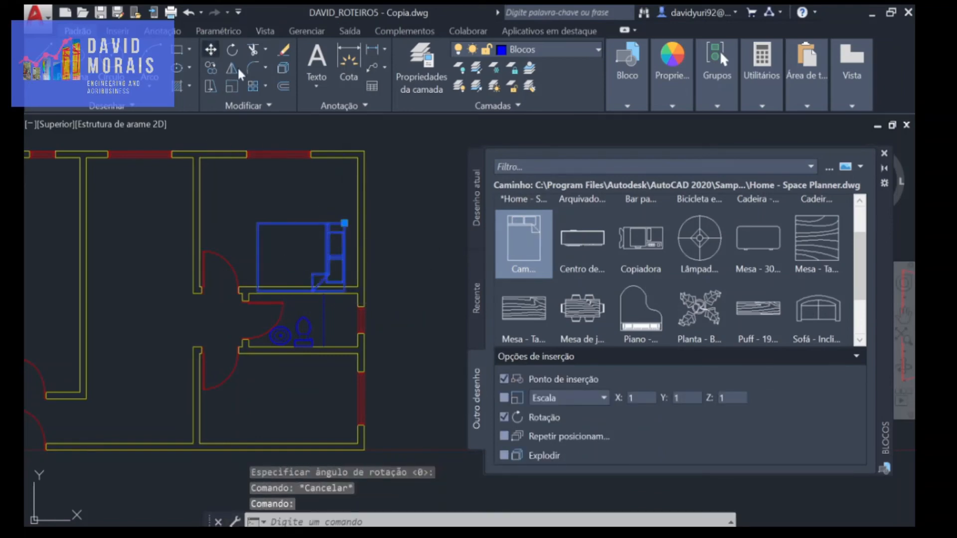
Step: Move the bed block vertically upward, clear of the wall shared with the bathroom
click(215, 50)
click(344, 223)
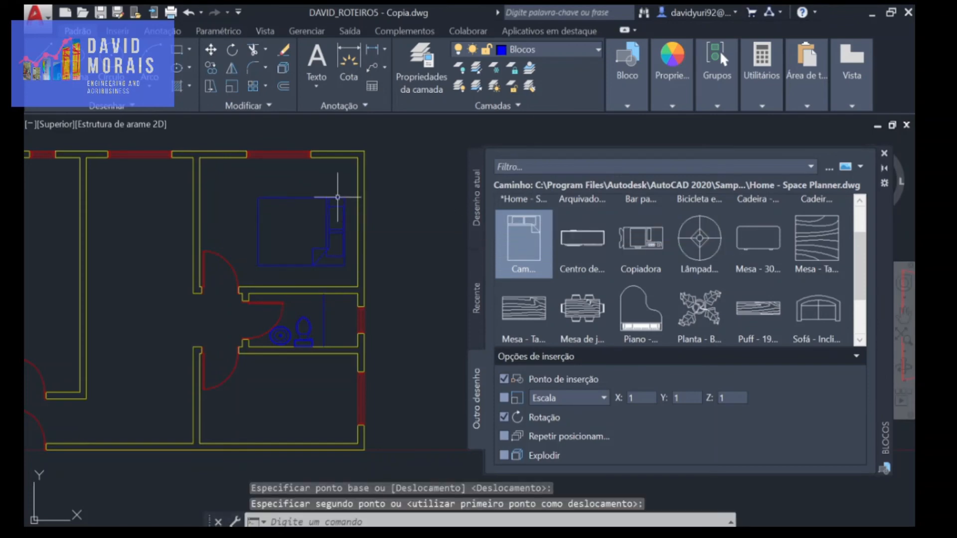
key(Escape)
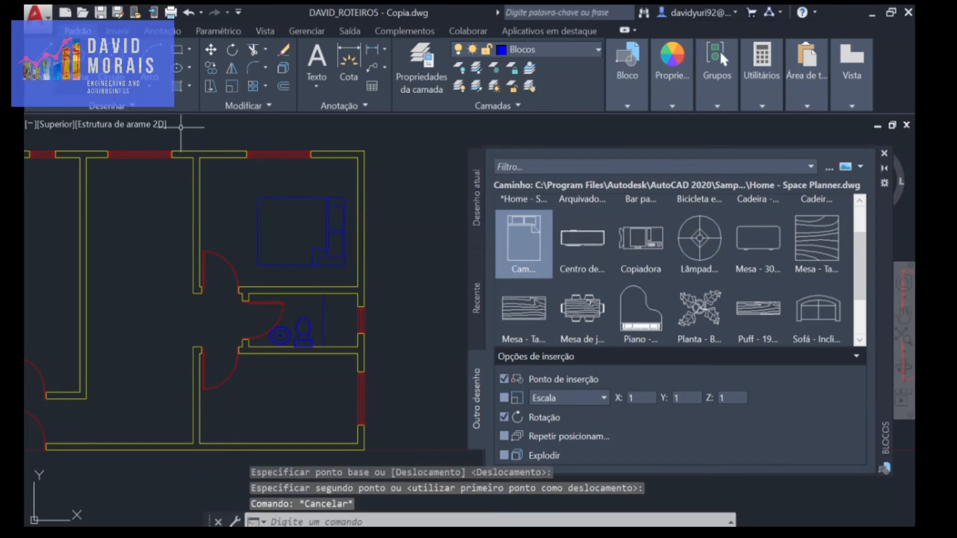
Step: Set the drawing's insertion scale units to Milímetros
click(39, 16)
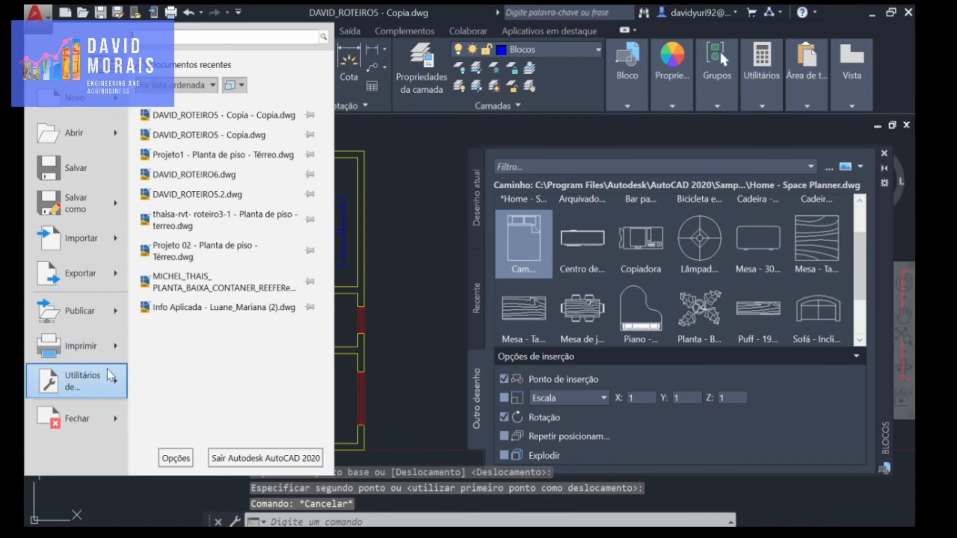
mouse_move(108, 370)
click(219, 246)
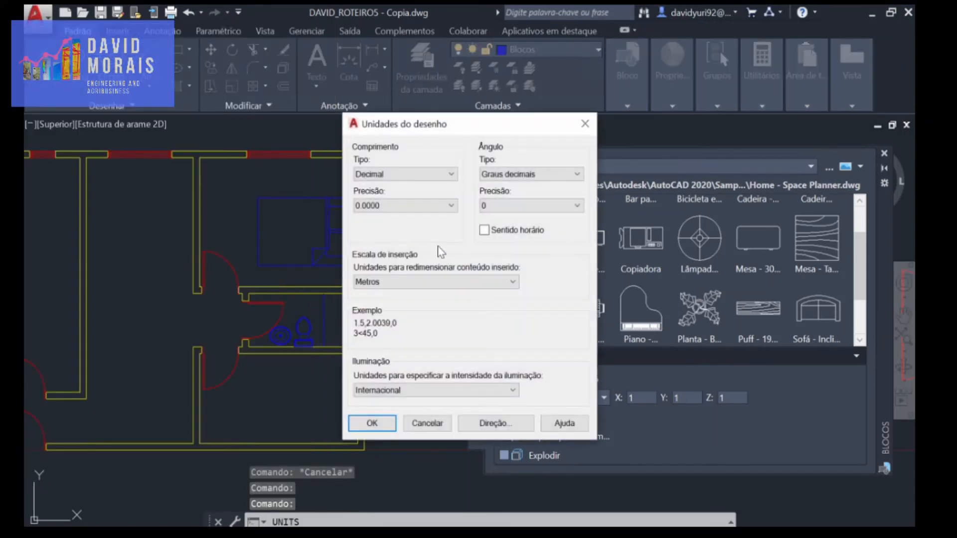
click(432, 282)
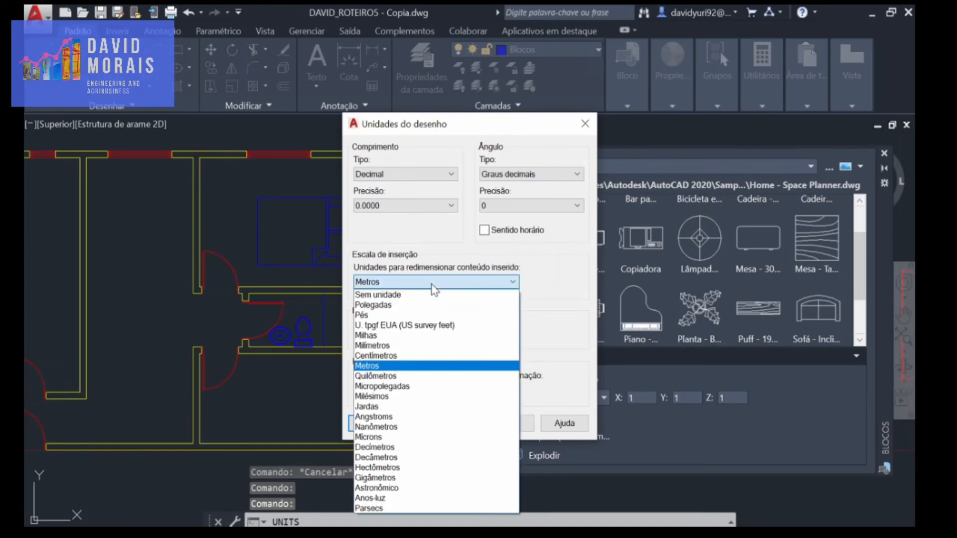
click(423, 346)
click(389, 424)
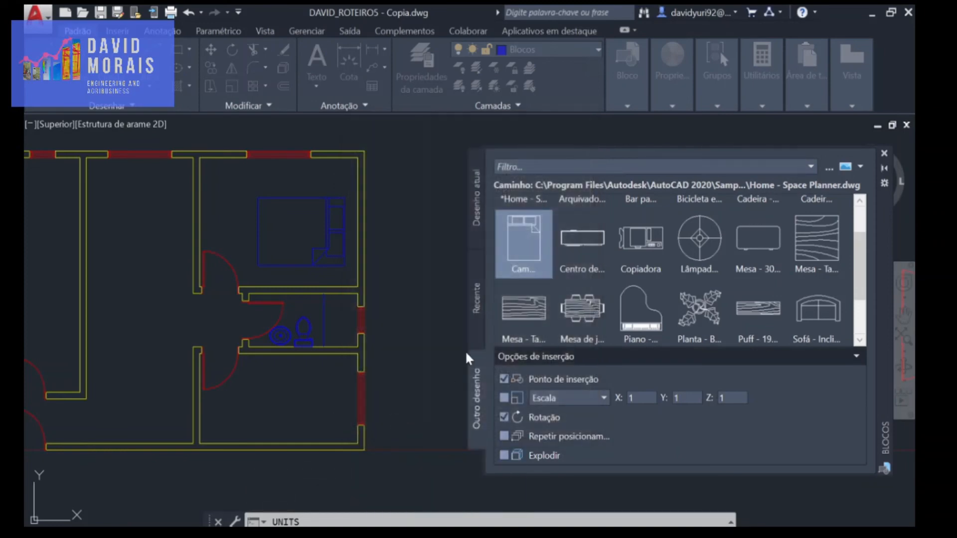
Step: Try inserting the bed block with millimetre insertion units to examine its size against the floor plan, and cancel the placement
click(531, 250)
scroll(294, 244, down, 6)
scroll(268, 234, up, 5)
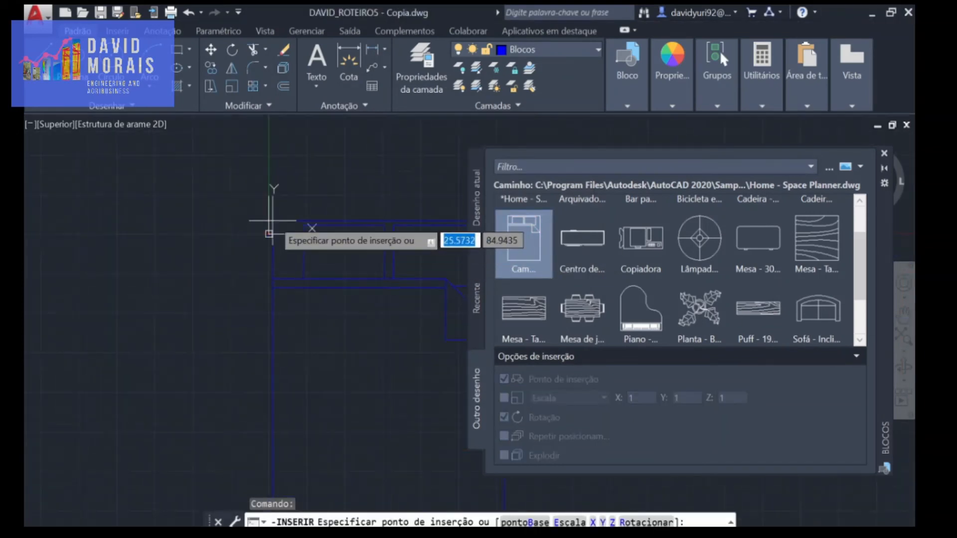
scroll(274, 231, down, 4)
scroll(277, 234, up, 3)
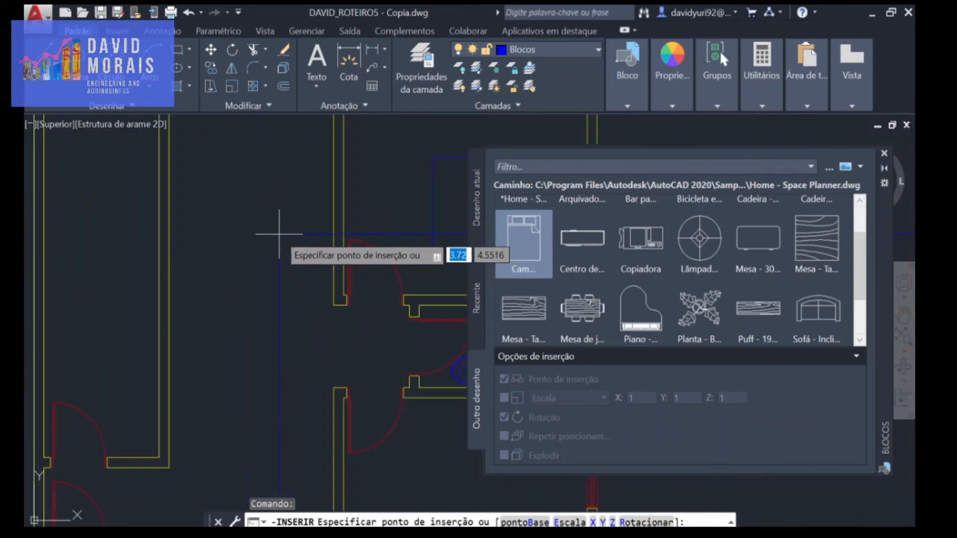
key(Escape)
scroll(282, 231, down, 3)
scroll(104, 163, up, 2)
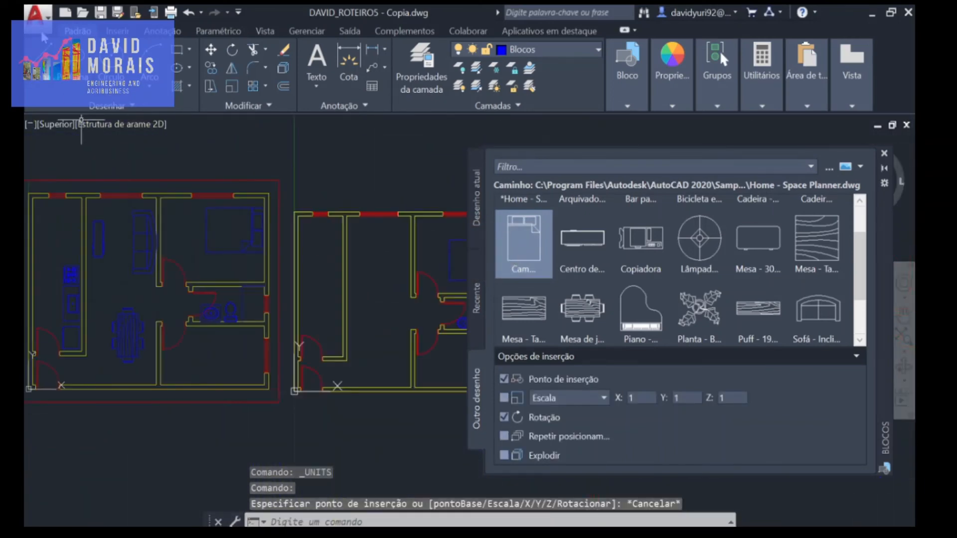
Step: Set the drawing's insertion scale units back to Metros
click(35, 12)
mouse_move(73, 375)
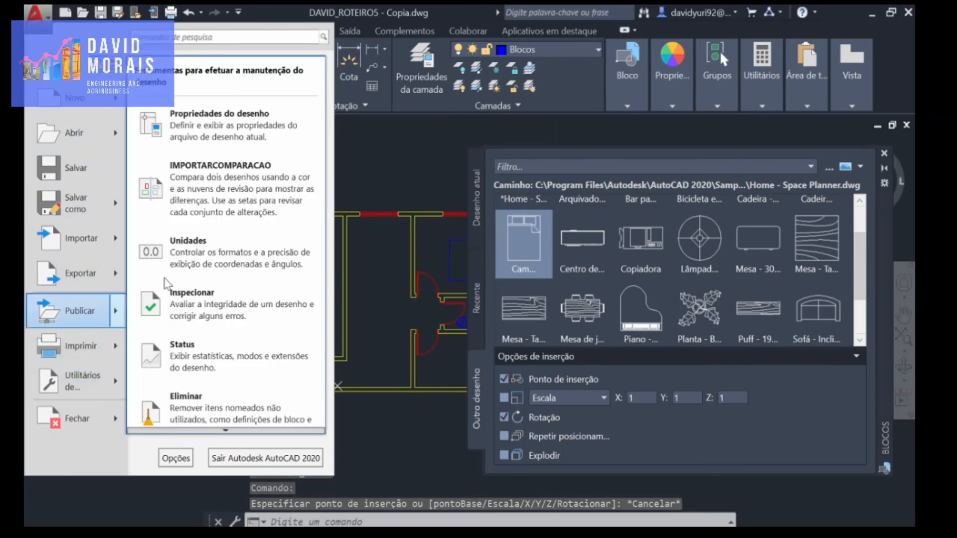
click(212, 247)
click(419, 281)
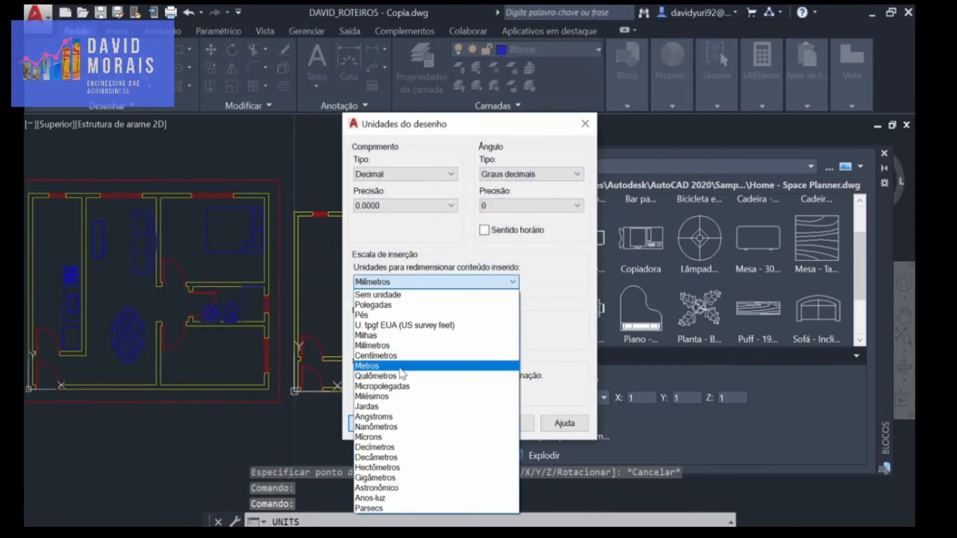
click(389, 366)
click(369, 423)
scroll(404, 257, up, 6)
scroll(404, 258, down, 6)
middle_drag(388, 271, 346, 294)
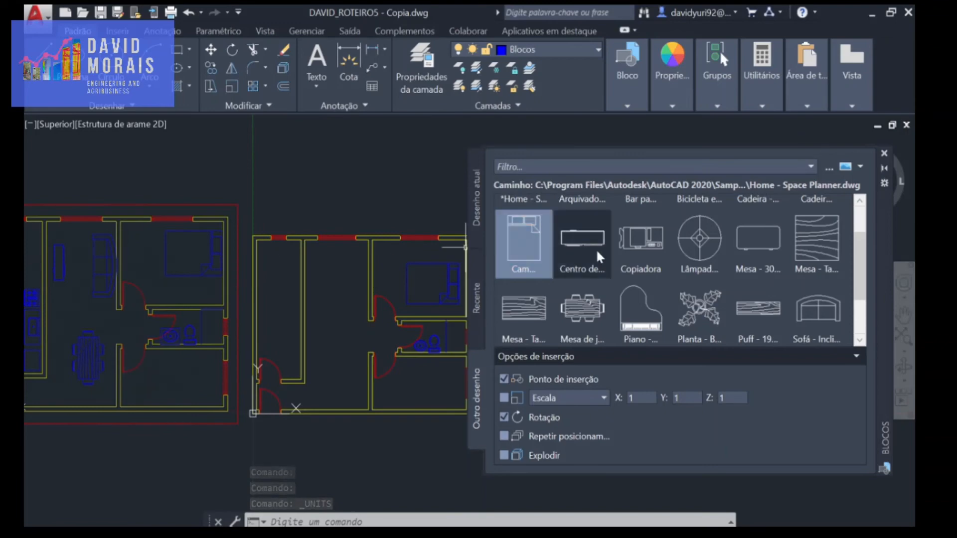
Step: Insert the Sofá - Tras... block in the living room, rotated 270° with its back to the wall shared with the bedroom
scroll(597, 244, up, 3)
scroll(701, 256, down, 2)
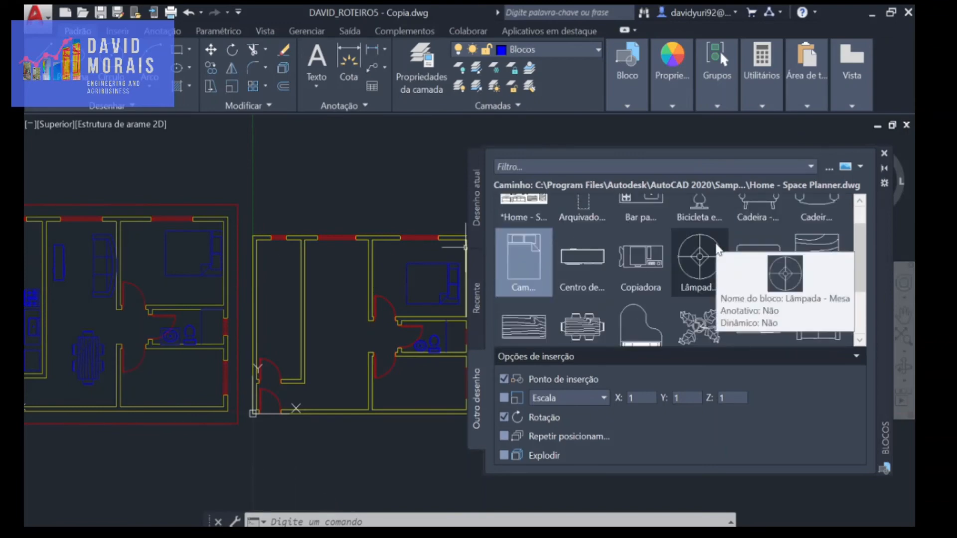
scroll(708, 262, down, 2)
scroll(585, 280, down, 3)
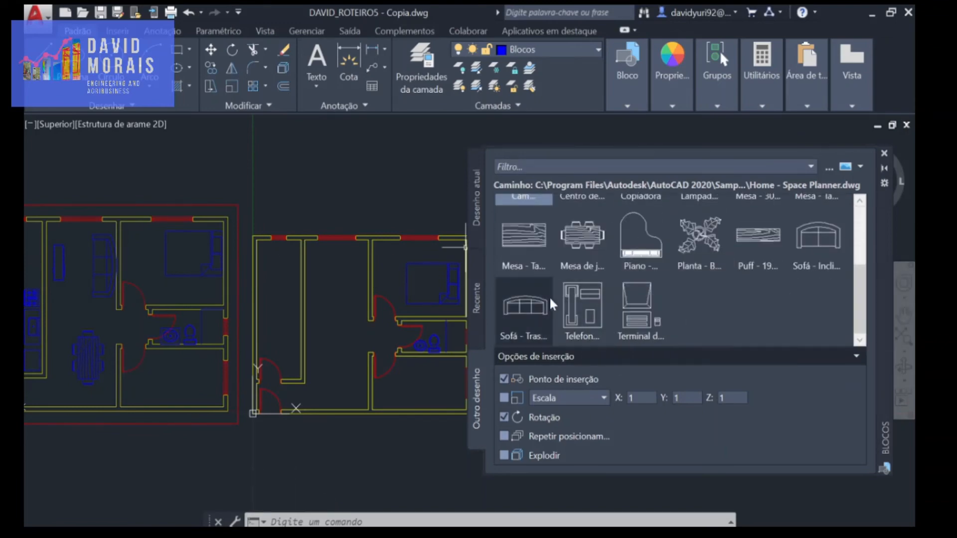
click(534, 300)
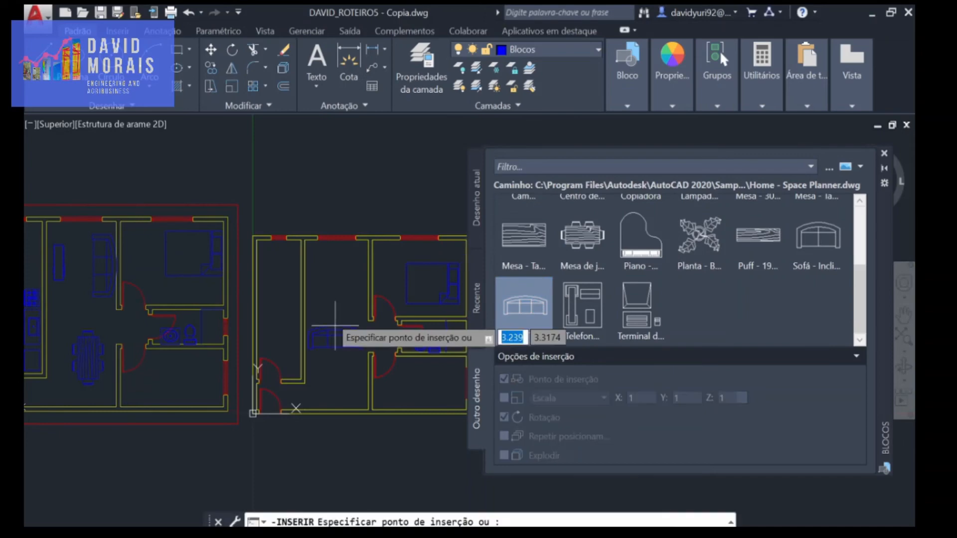
click(368, 277)
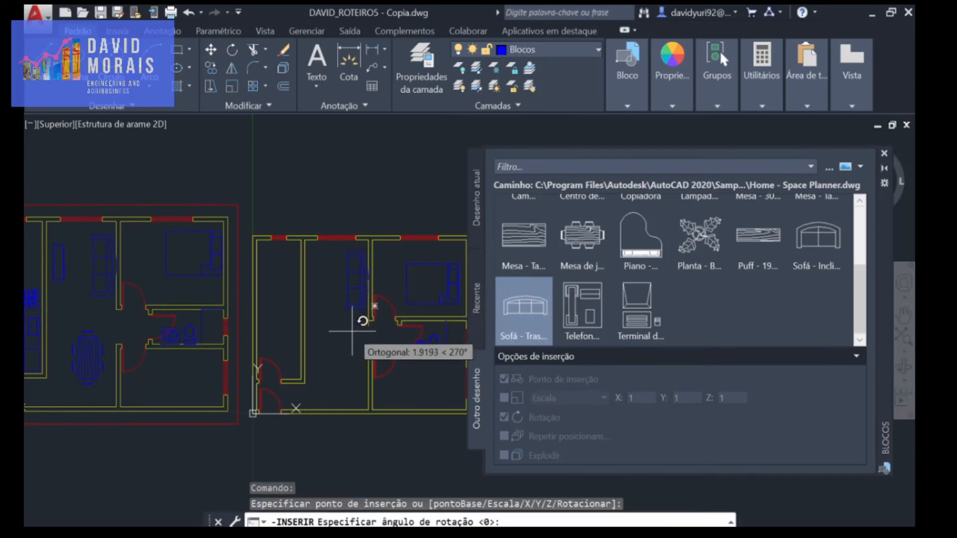
click(352, 330)
Step: Try to insert the Centro de... block opposite the sofa, picking its rotation freehand
scroll(707, 289, up, 3)
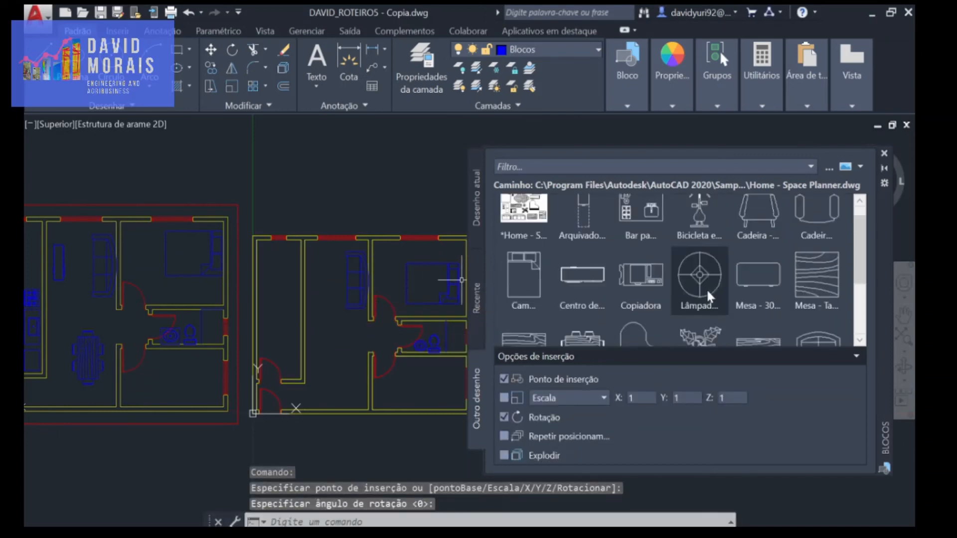
drag(575, 268, 394, 267)
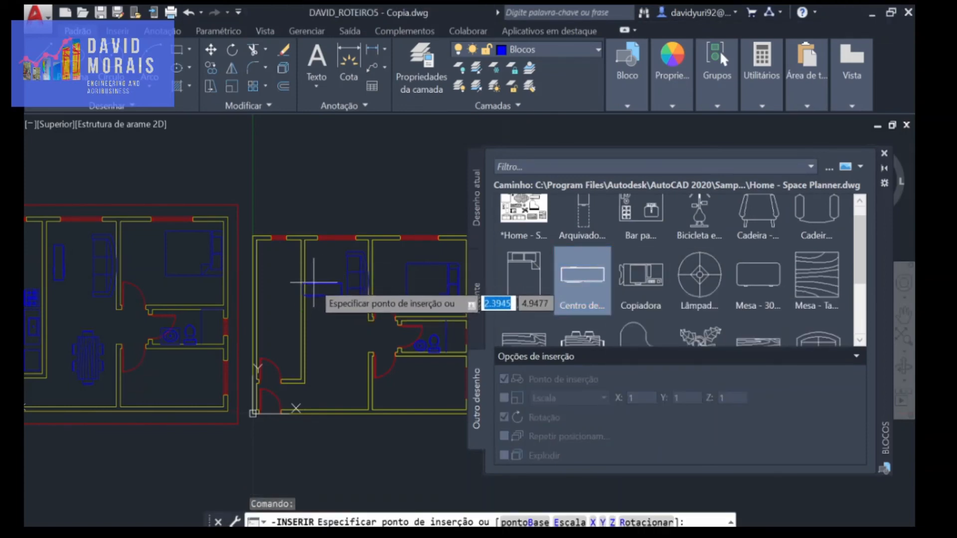
click(314, 277)
click(308, 271)
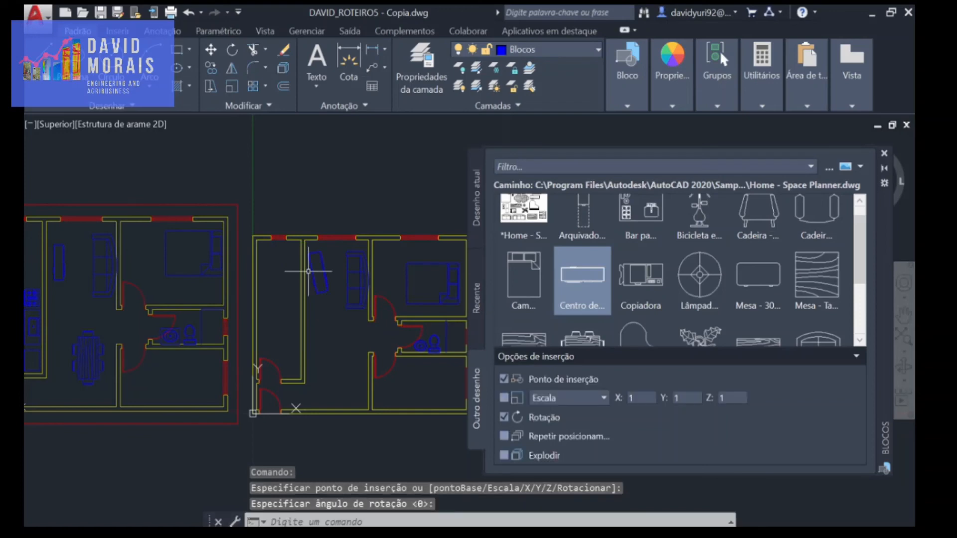
Step: Insert the Centro de... block again opposite the sofa, beside the living room's inner wall, picking its rotation angle
click(578, 279)
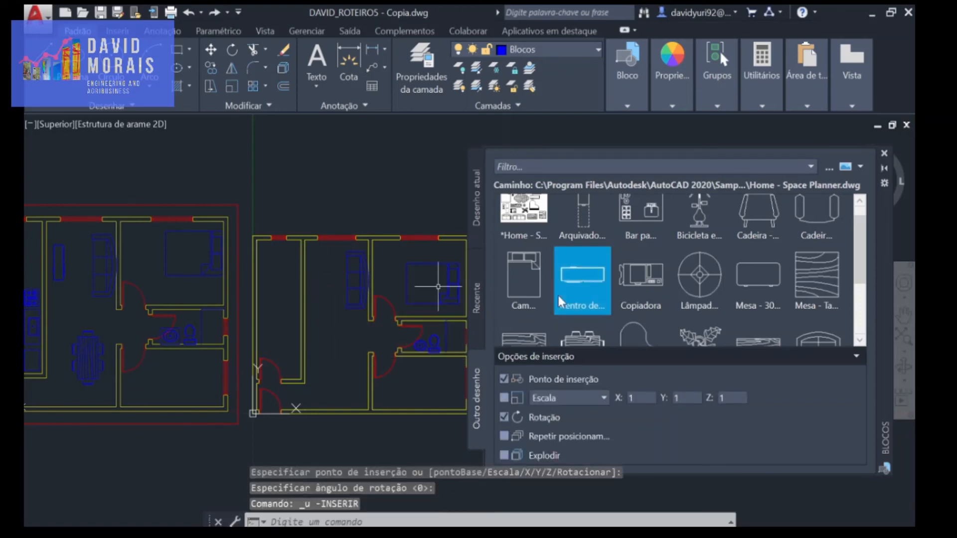
click(313, 277)
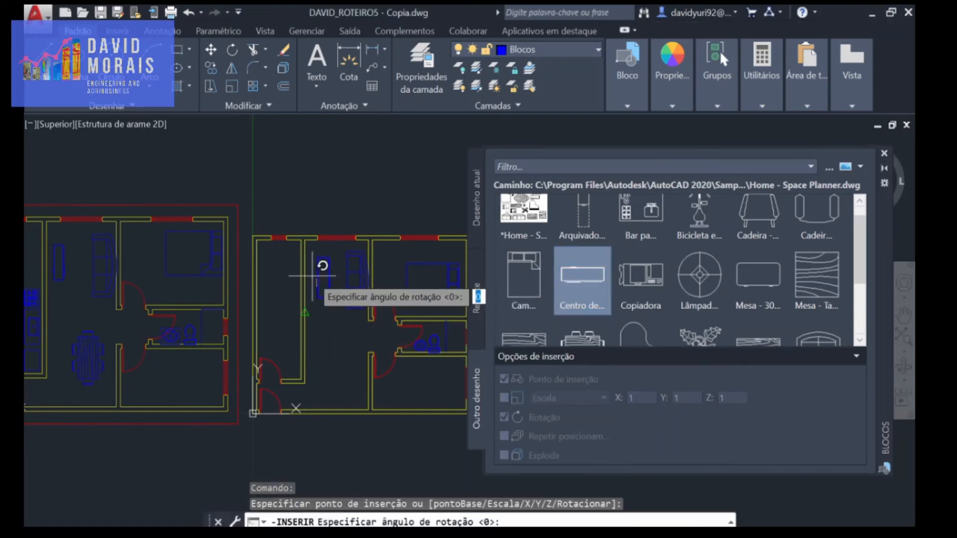
click(311, 274)
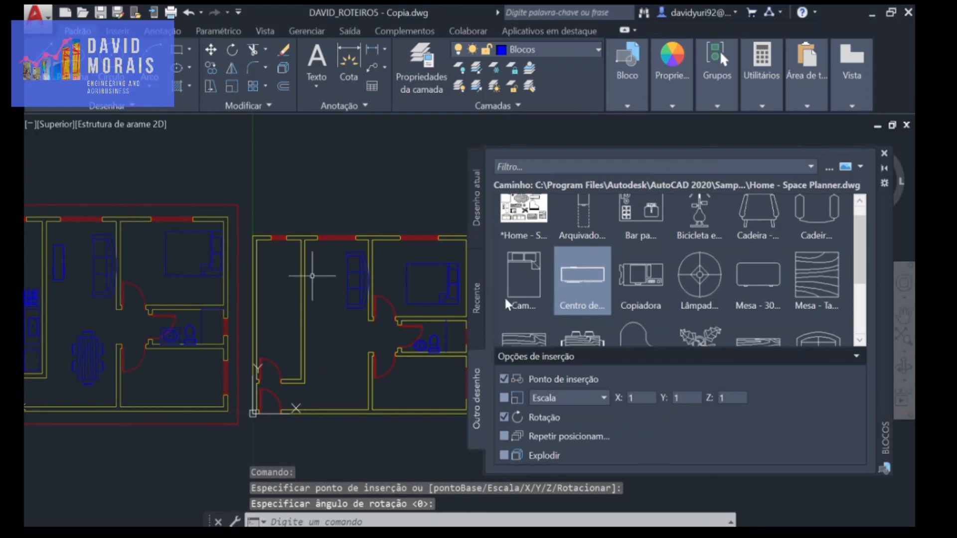
Step: Place the Centro de... block upright in the living room, facing the sofa along the inner wall, picking its insertion point and rotation
click(581, 273)
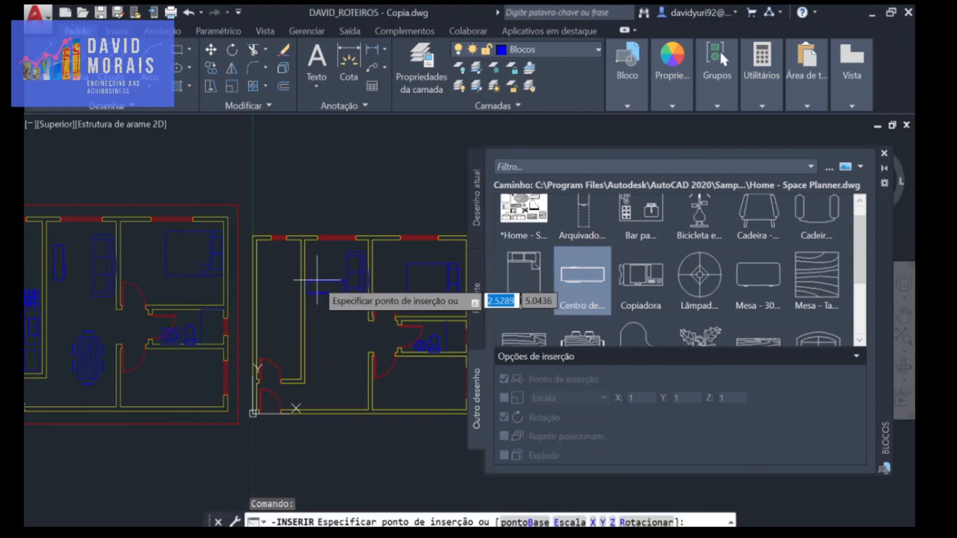
click(317, 275)
click(315, 274)
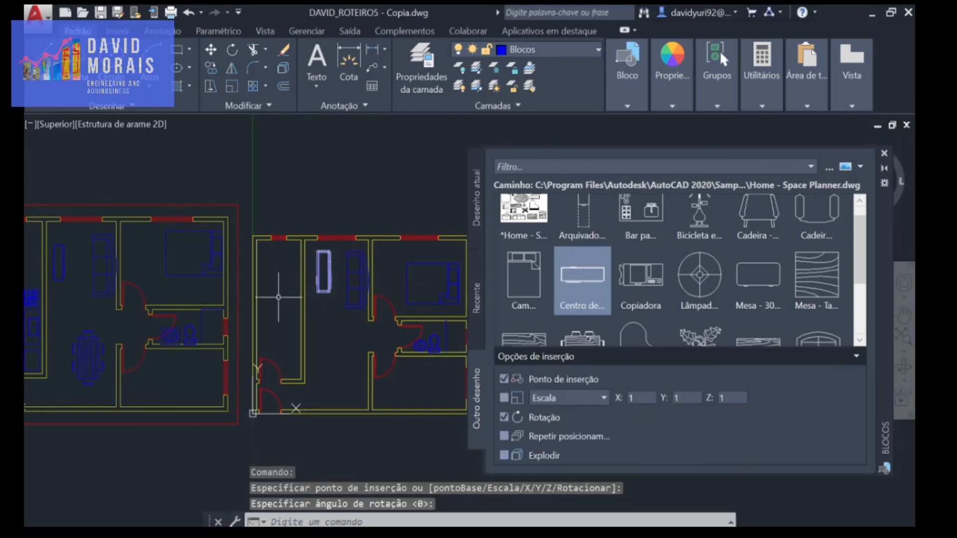
scroll(95, 291, down, 2)
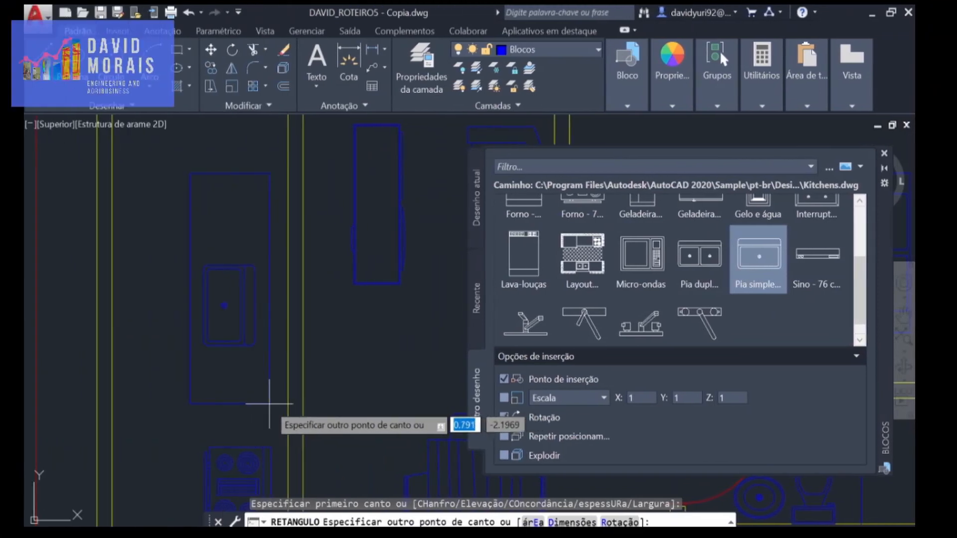
Step: Finish the countertop rectangle around the kitchen sink and close the blocks palette
key(Escape)
scroll(319, 364, down, 5)
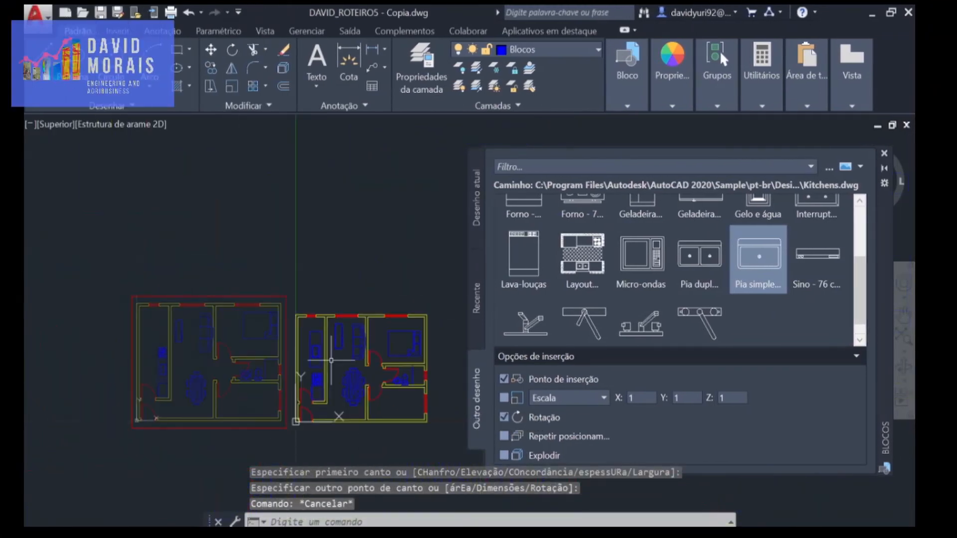
scroll(331, 360, up, 2)
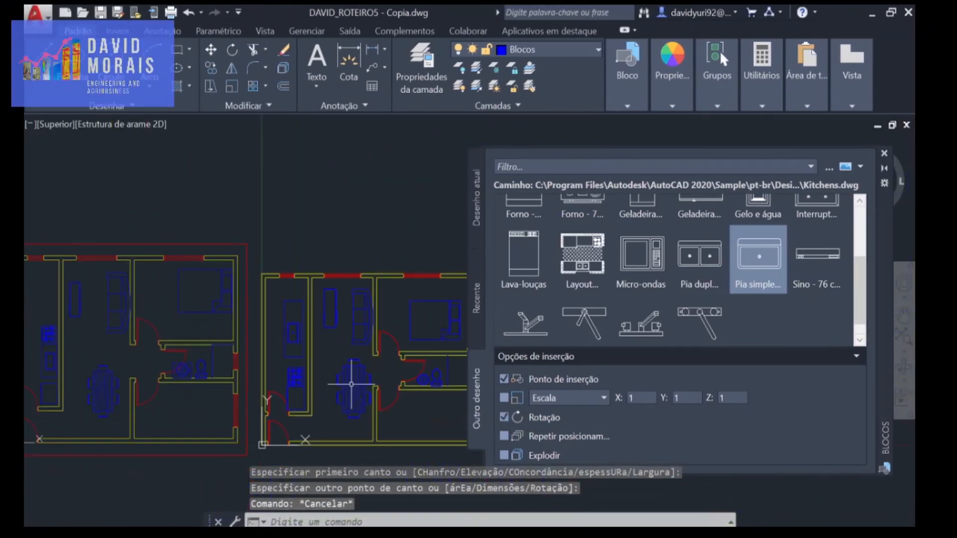
click(885, 153)
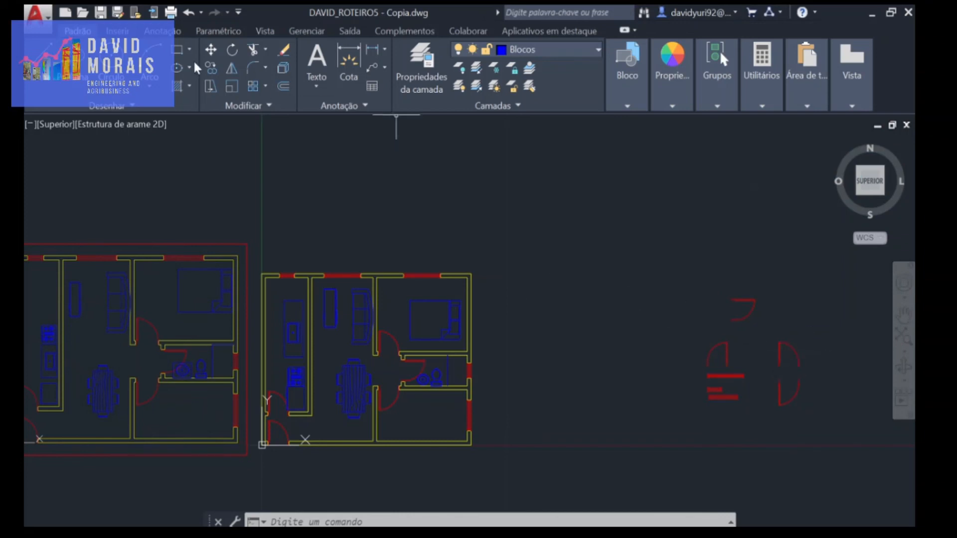
Step: Start writing a block to file, with the lower-left corner of the bottom loose window symbol as its base point
click(117, 31)
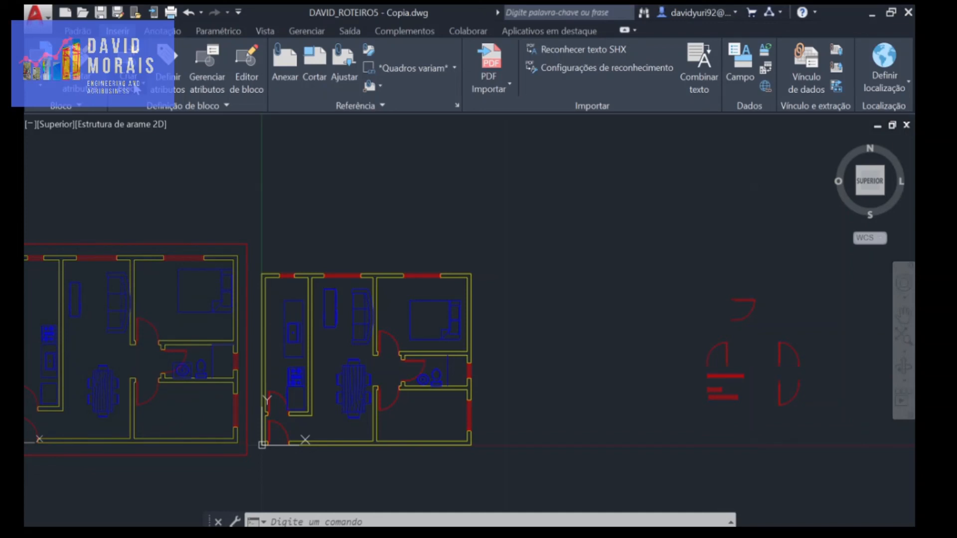
click(138, 91)
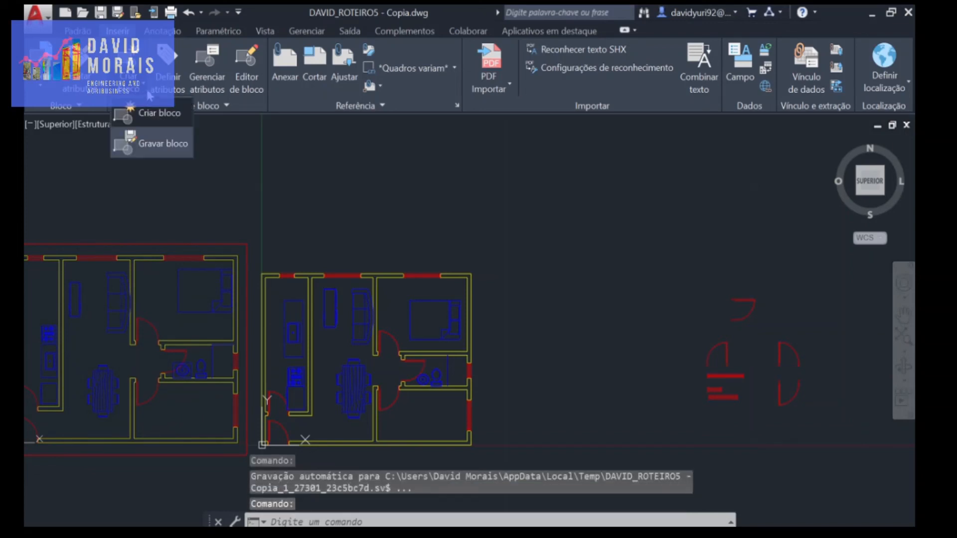
click(151, 144)
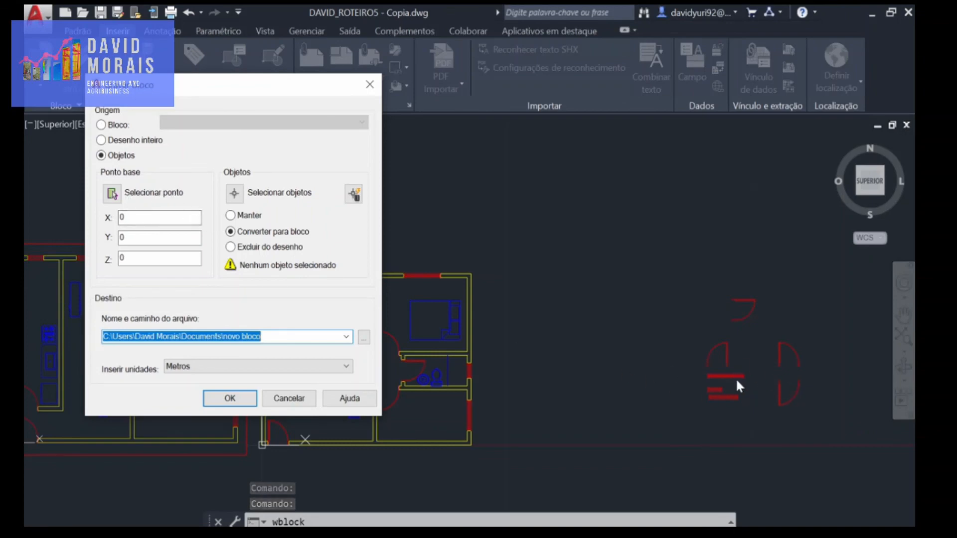
click(113, 195)
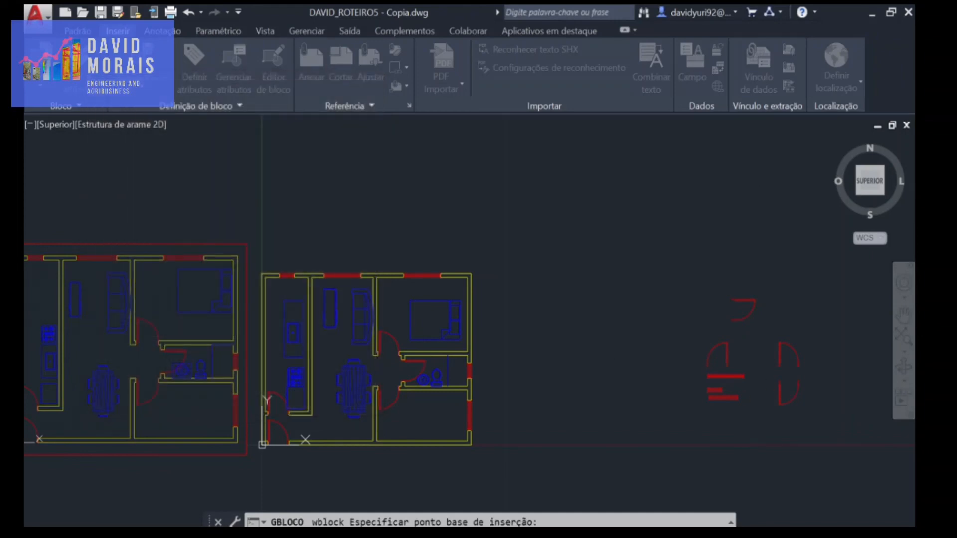
scroll(718, 394, up, 5)
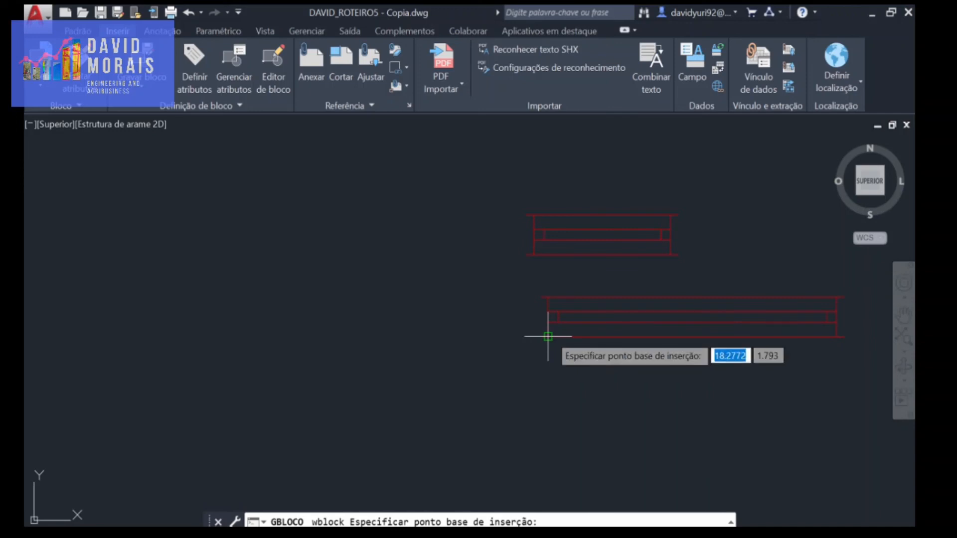
click(548, 337)
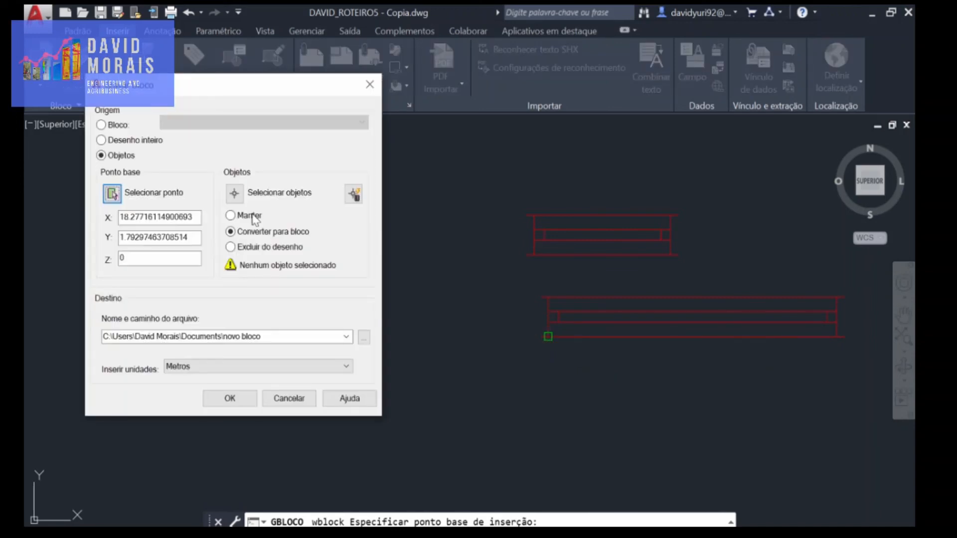
Step: Select all the lines of the bottom loose window symbol as the objects of the block
click(234, 194)
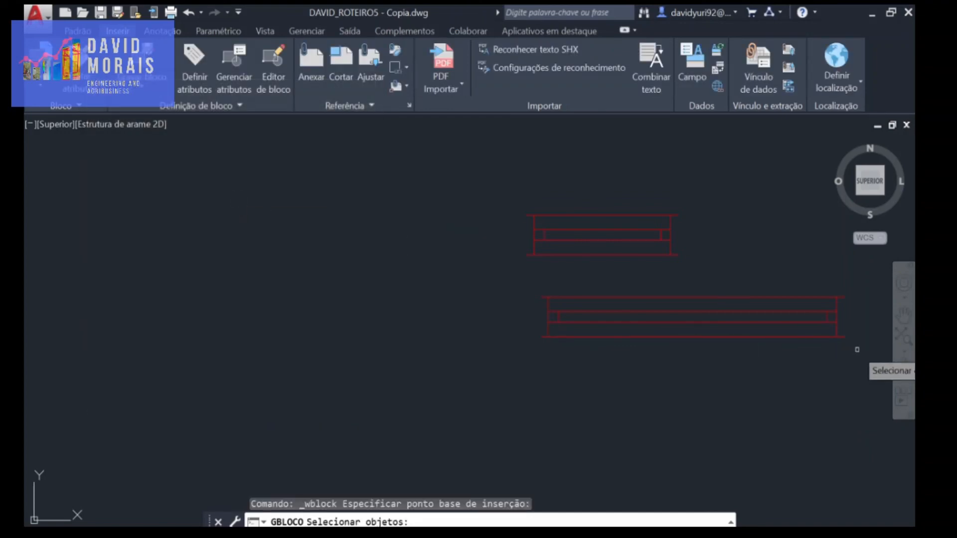
mouse_move(855, 350)
mouse_down()
mouse_move(636, 271)
mouse_move(496, 355)
mouse_up()
click(862, 360)
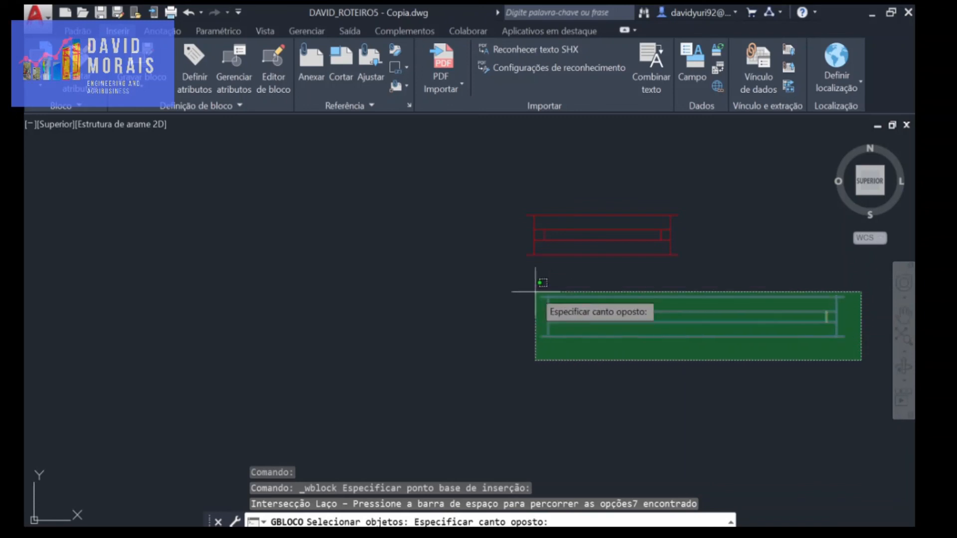
click(517, 275)
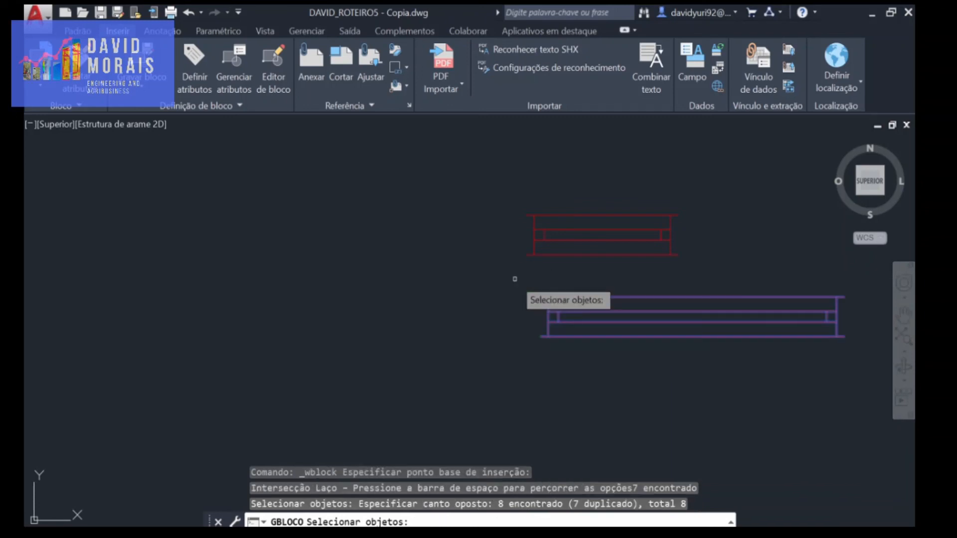
key(Return)
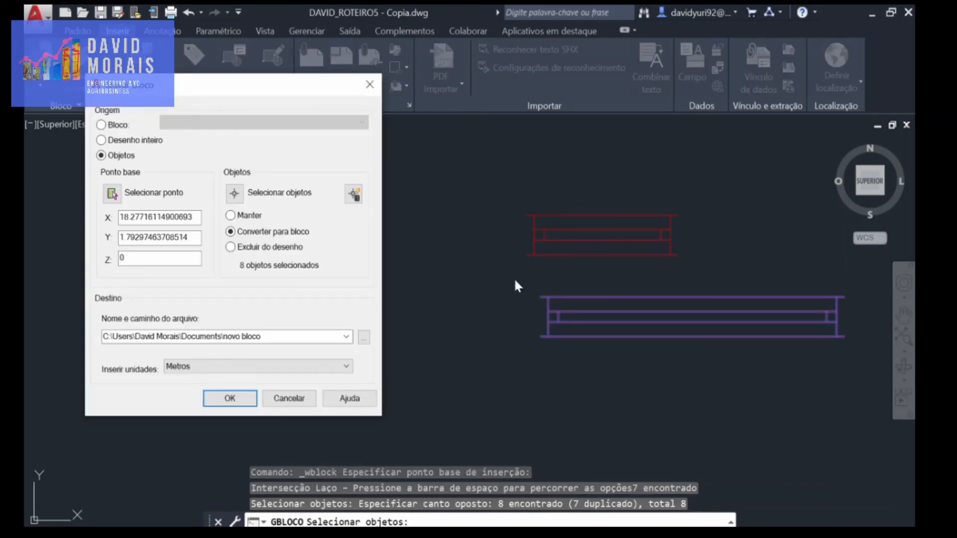
Step: Try the Manter and Excluir do desenho options for the selected objects, then return to Converter para bloco
click(230, 215)
click(230, 232)
click(230, 246)
click(231, 215)
click(233, 235)
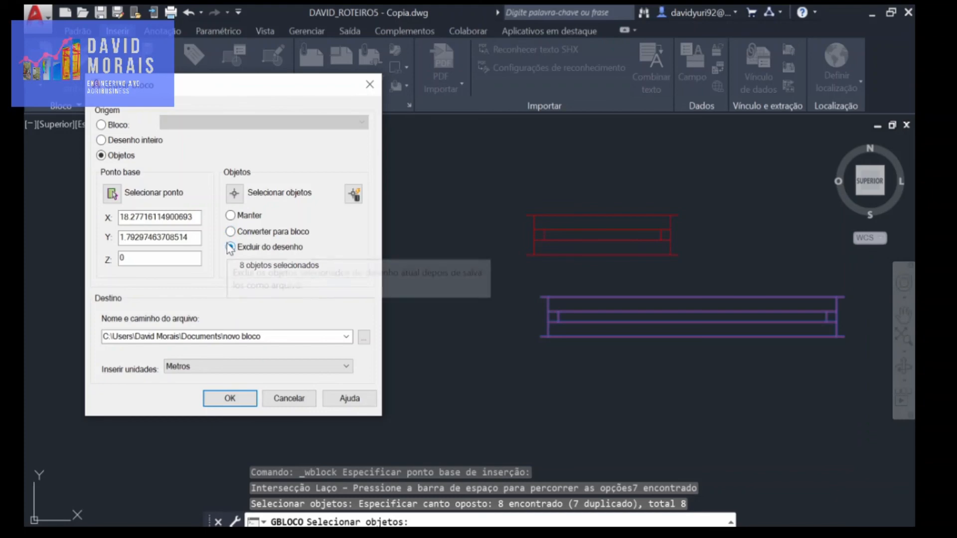
click(230, 247)
click(230, 233)
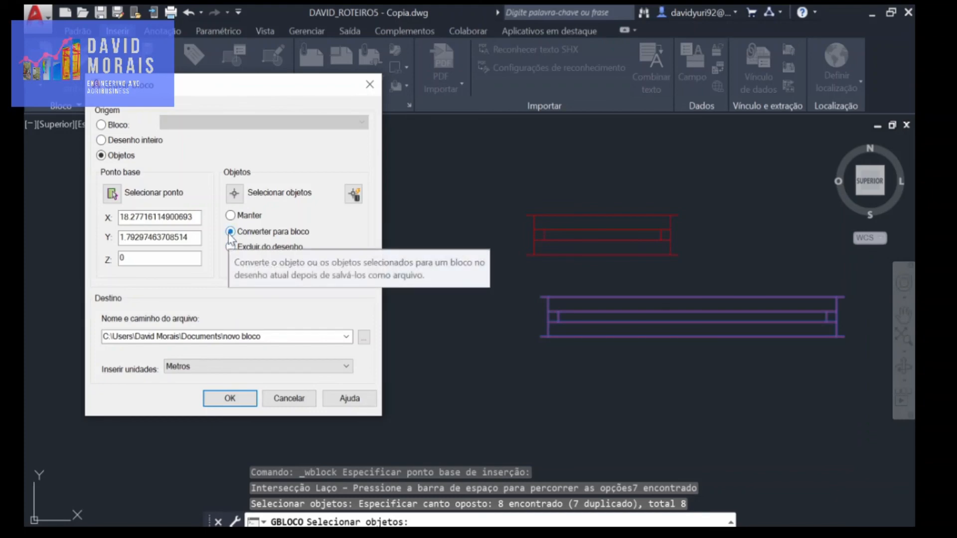
Step: Keep the insertion units in Metros, name the block file janela1.5 in the Documents folder and save it
click(251, 365)
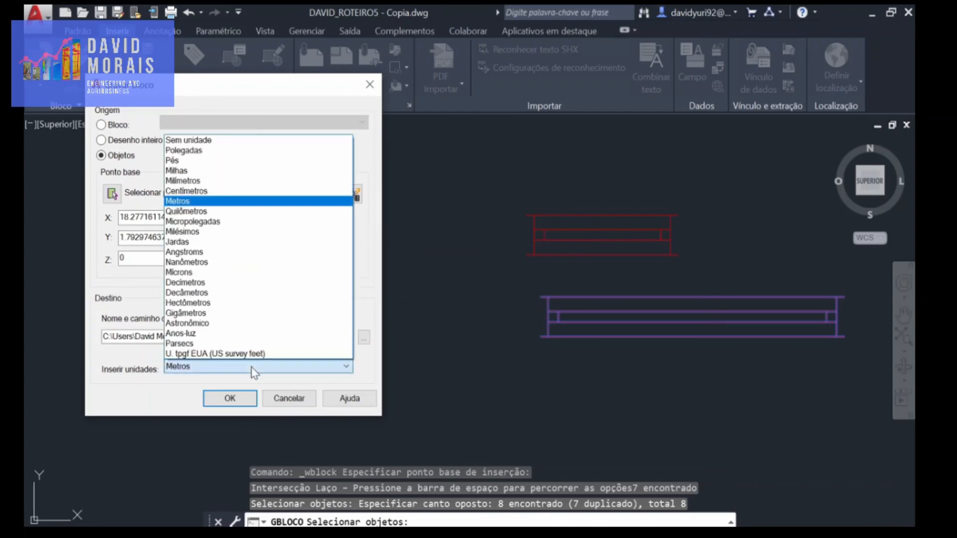
click(218, 203)
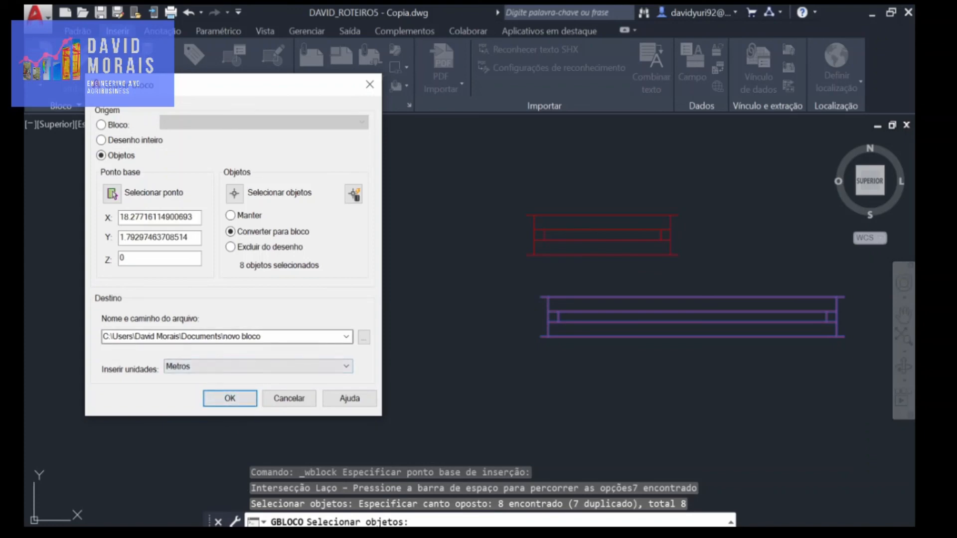
click(251, 337)
double_click(251, 337)
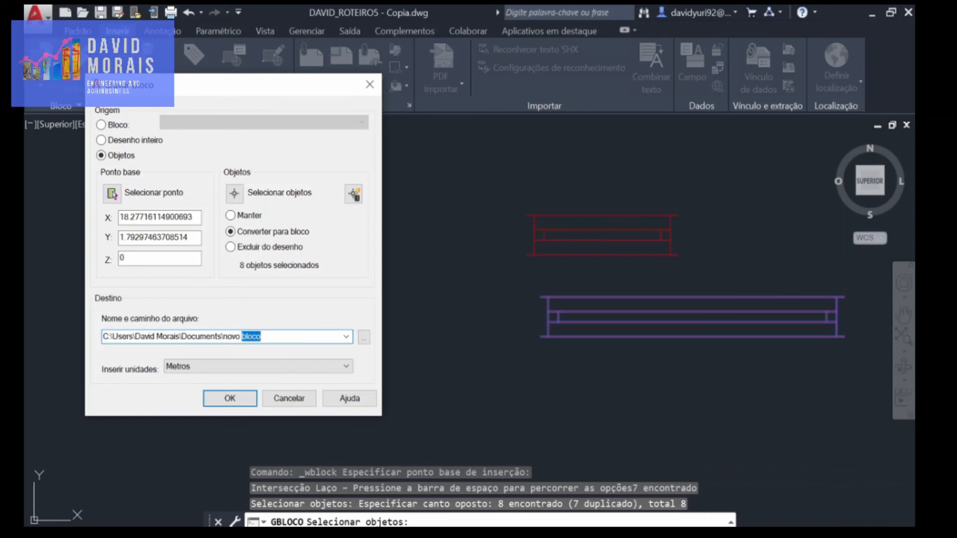
drag(223, 337, 262, 336)
text(janela1)
click(225, 398)
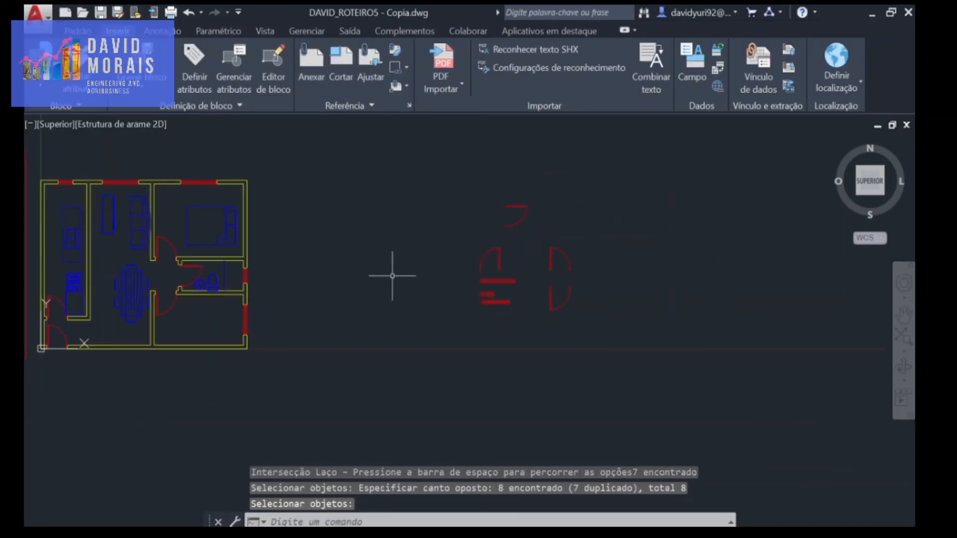
Step: Insert the janela1.5 block in the empty space between the house plan and the loose door and window symbols
middle_drag(394, 277, 502, 293)
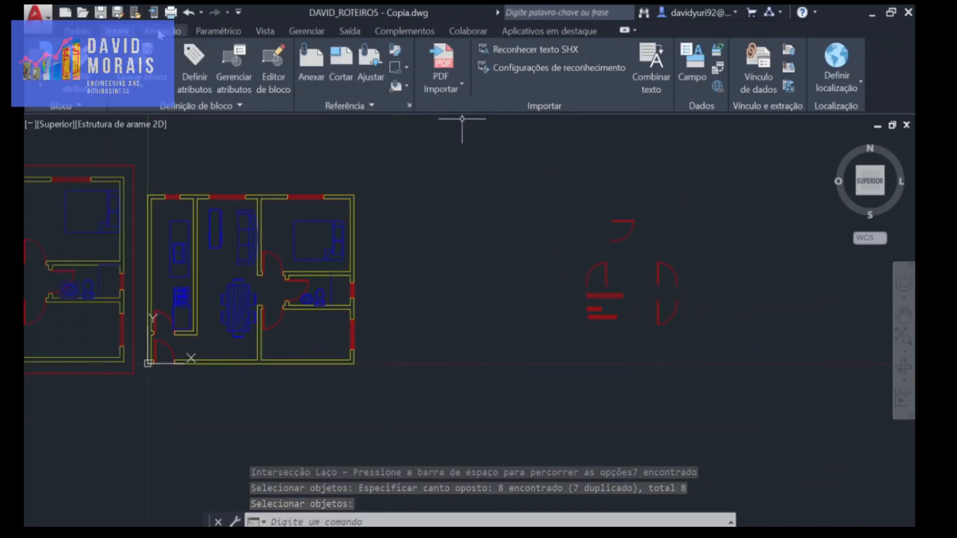
click(77, 31)
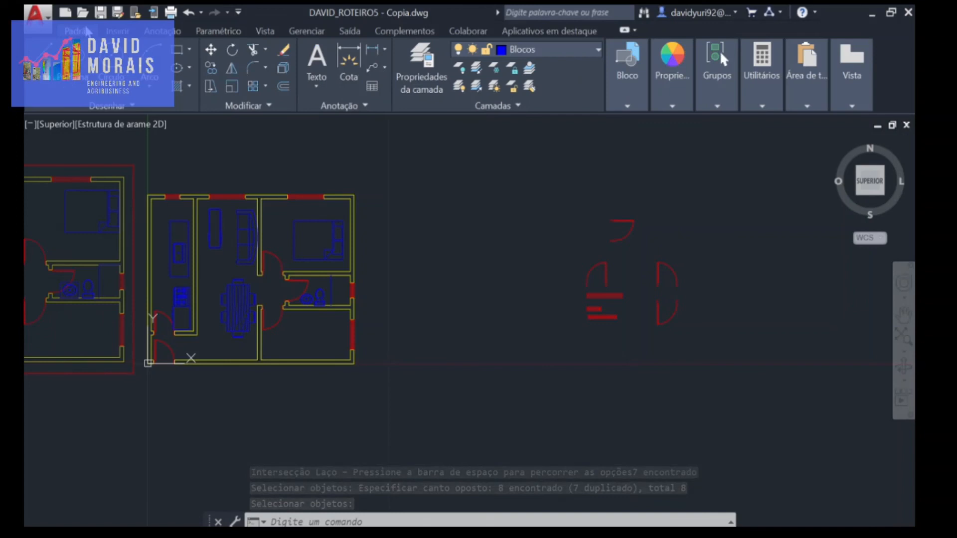
click(628, 107)
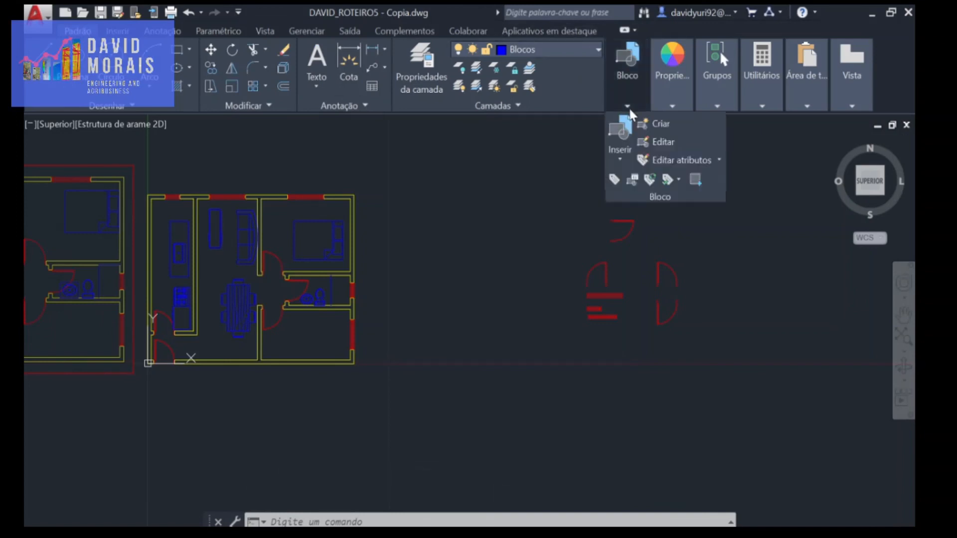
click(623, 158)
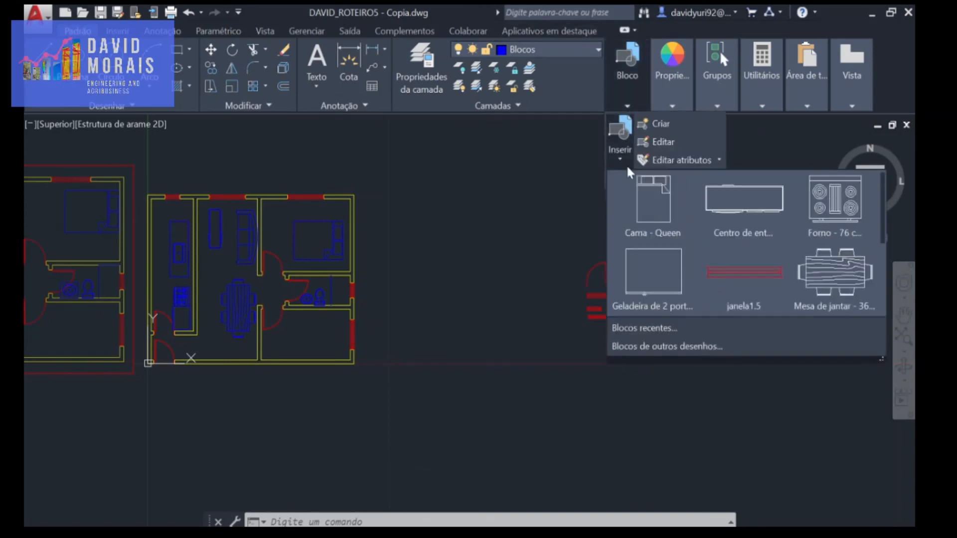
click(732, 283)
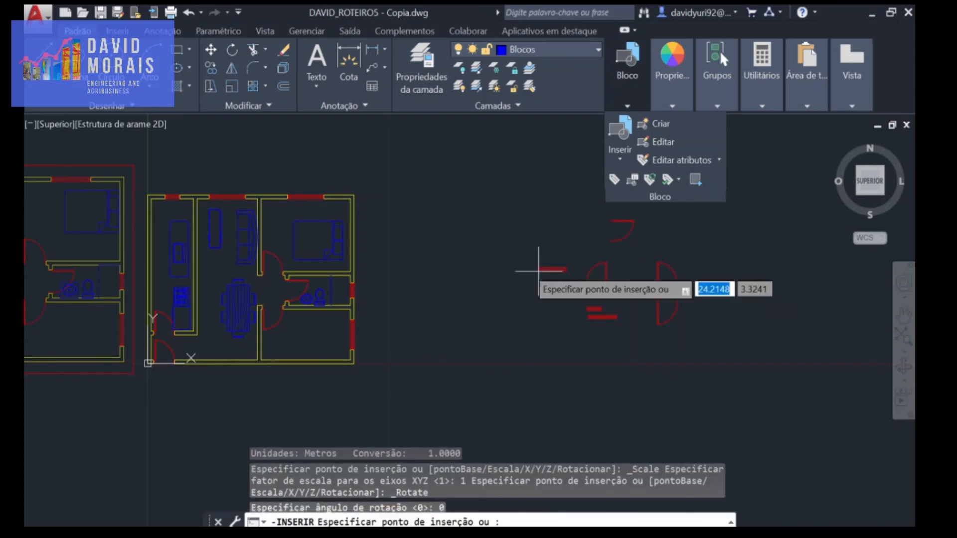
click(393, 253)
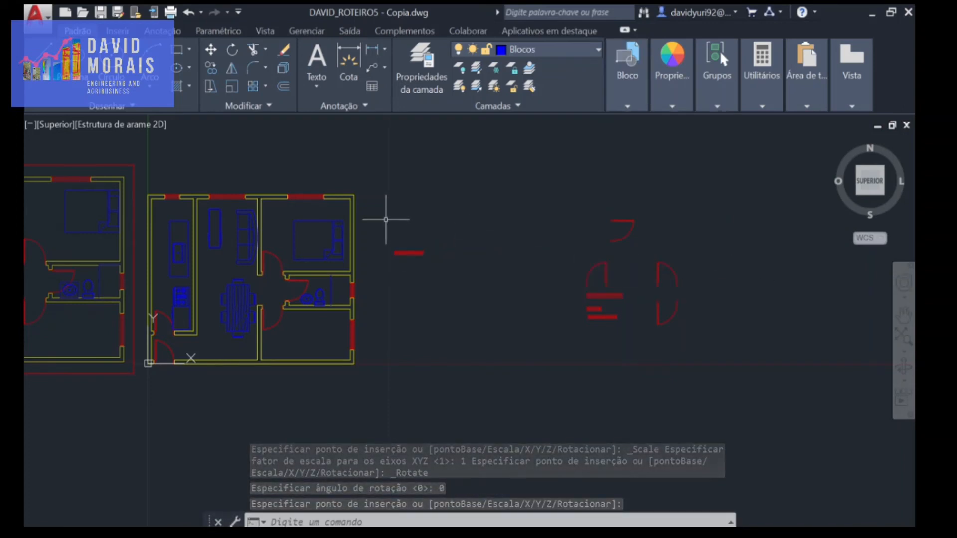
scroll(387, 220, down, 2)
middle_drag(384, 218, 467, 278)
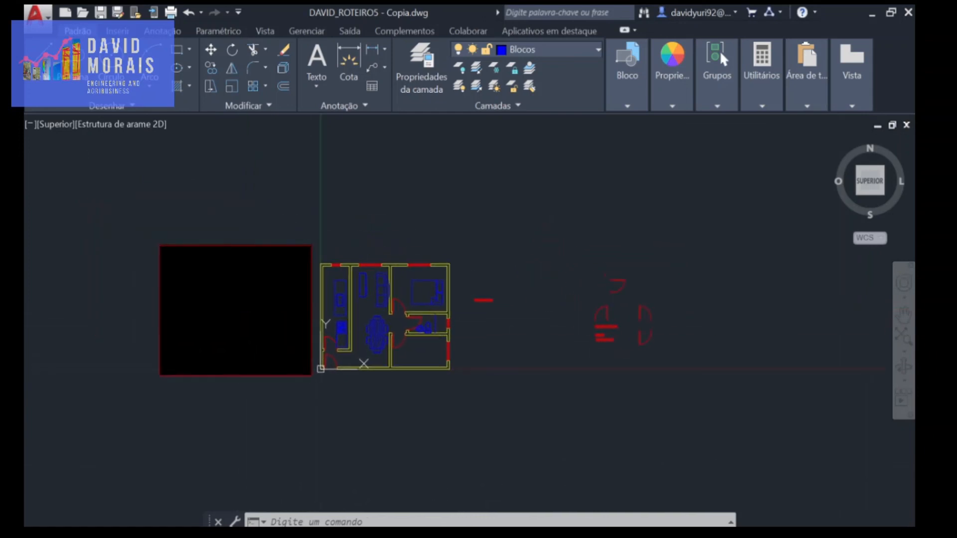
scroll(380, 250, up, 2)
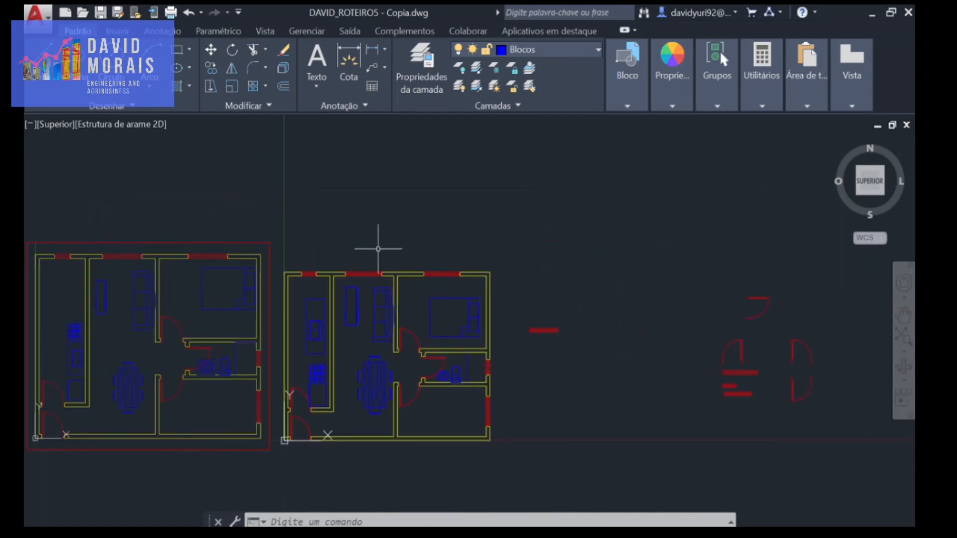